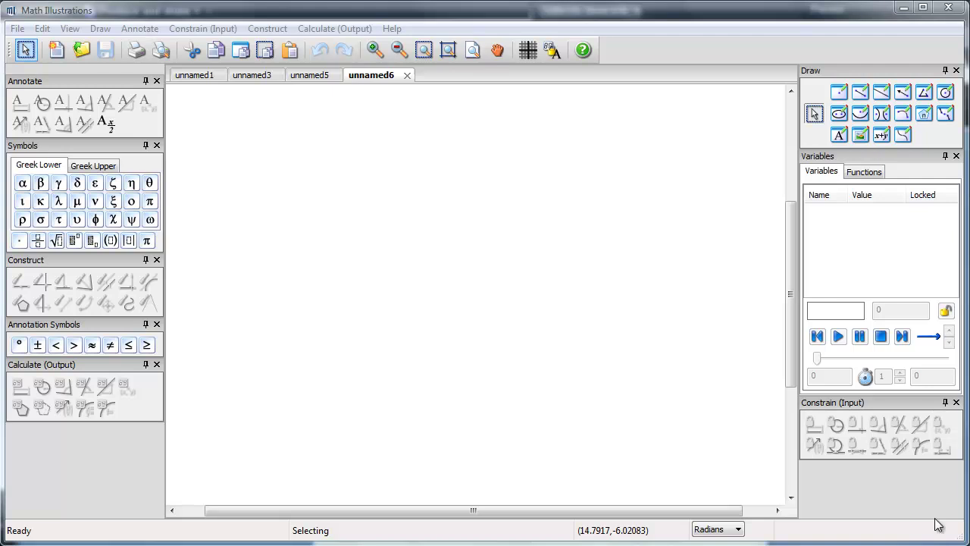
Step: Draw triangle ABC from line segments running A to B to C and back to A
left_click(861, 93)
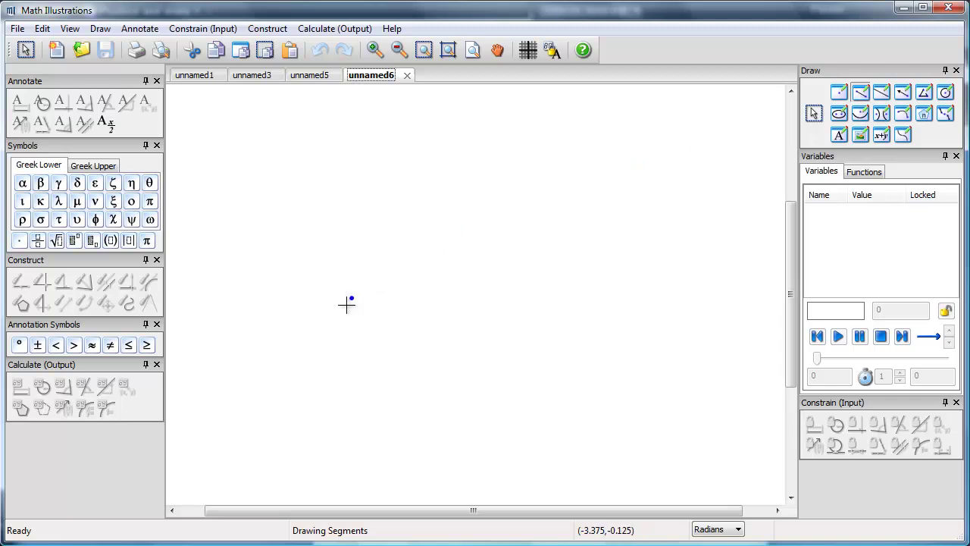
mouse_move(307, 350)
left_mouse_down()
mouse_move(384, 293)
mouse_move(415, 191)
mouse_move(465, 225)
mouse_move(526, 342)
mouse_move(534, 381)
mouse_move(307, 349)
left_mouse_up()
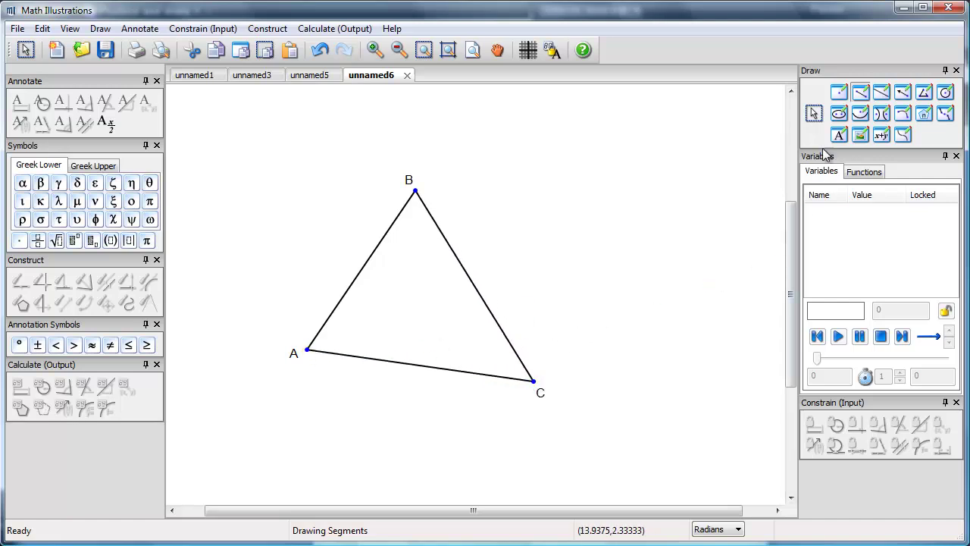
Step: Constrain sides AB, BC and CA congruent, then drag C to confirm the triangle stays equilateral
left_click(813, 114)
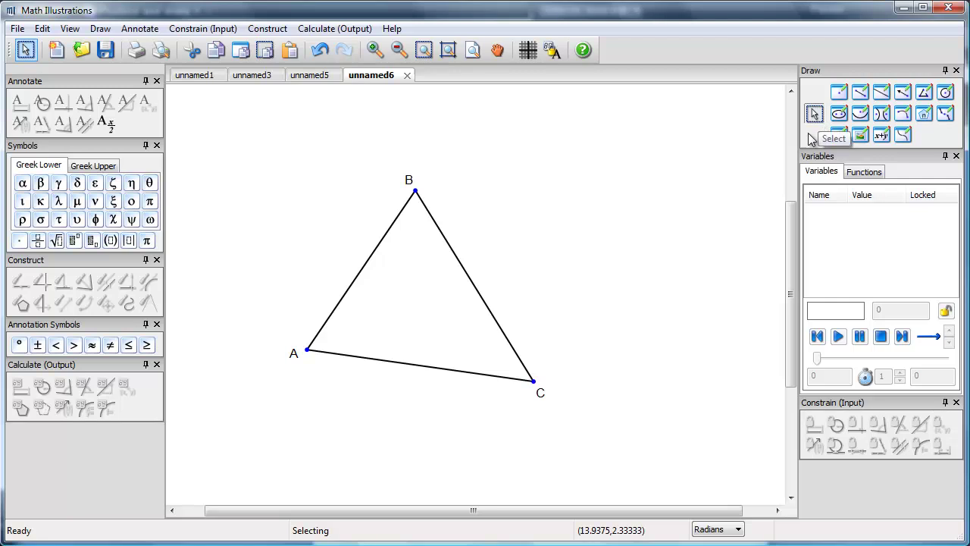
left_click(379, 254)
left_click(455, 258, "shift")
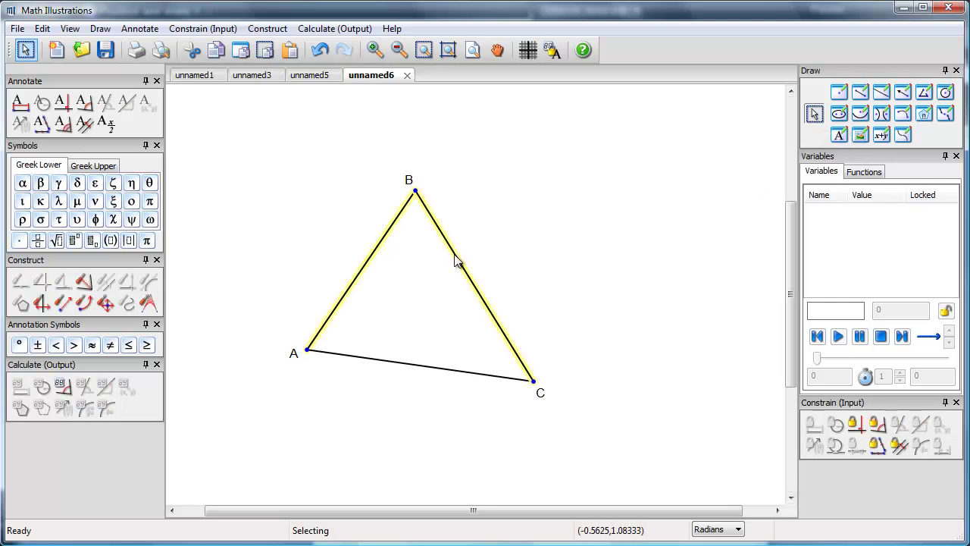
left_click(441, 369, "shift")
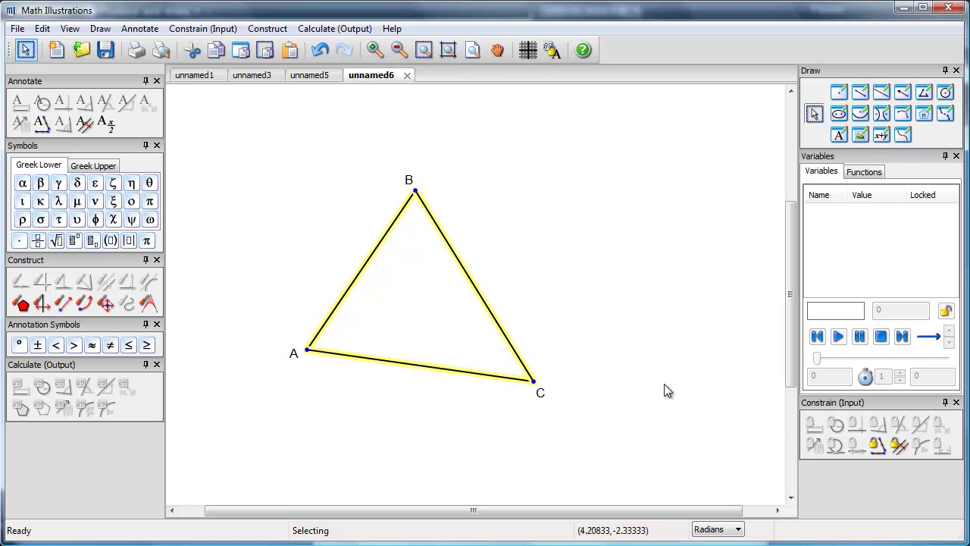
left_click(877, 447)
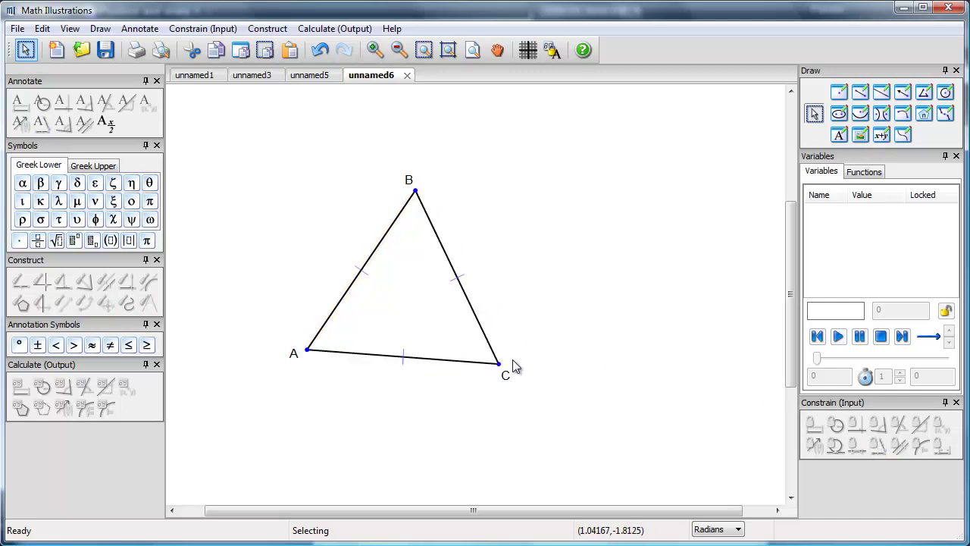
left_click_drag(501, 366, 510, 343)
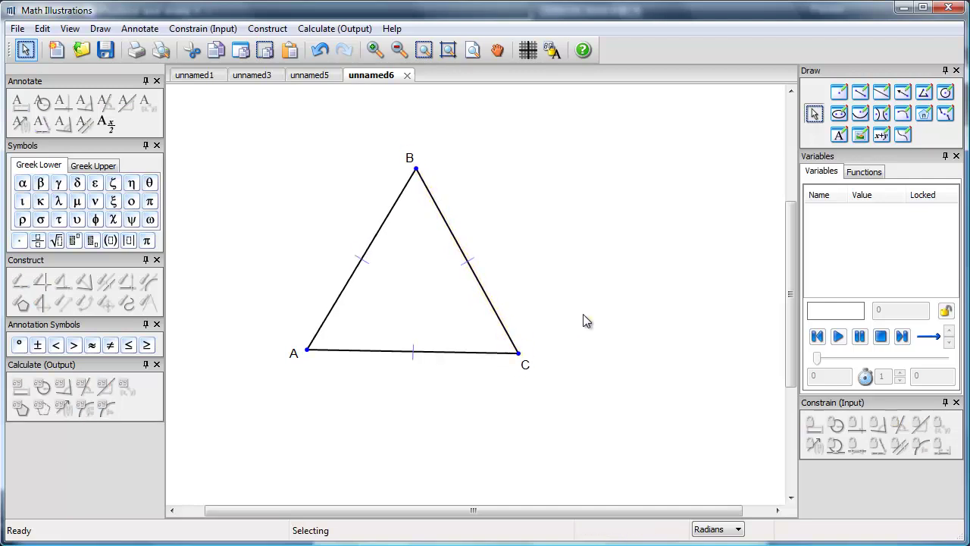
Step: Draw circles centred on C, B and A, then zoom out so all three fit
left_click(945, 91)
left_click_drag(520, 349, 620, 265)
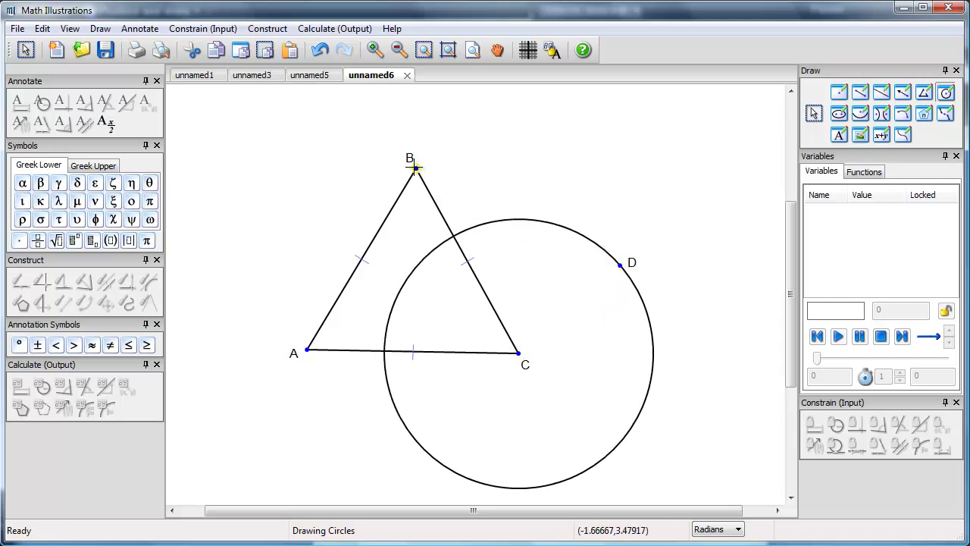
left_click_drag(416, 168, 562, 184)
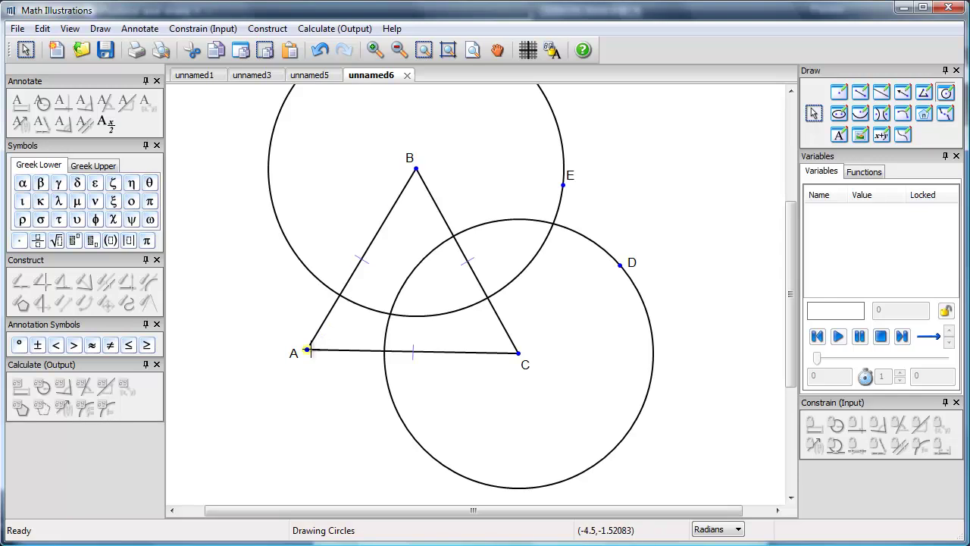
left_click_drag(307, 349, 209, 240)
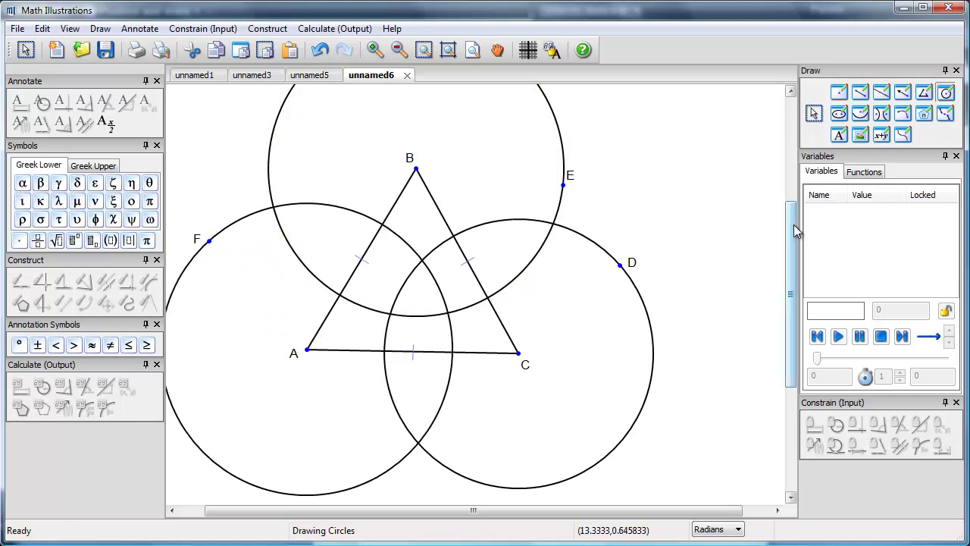
left_click_drag(794, 224, 793, 229)
left_click(400, 50)
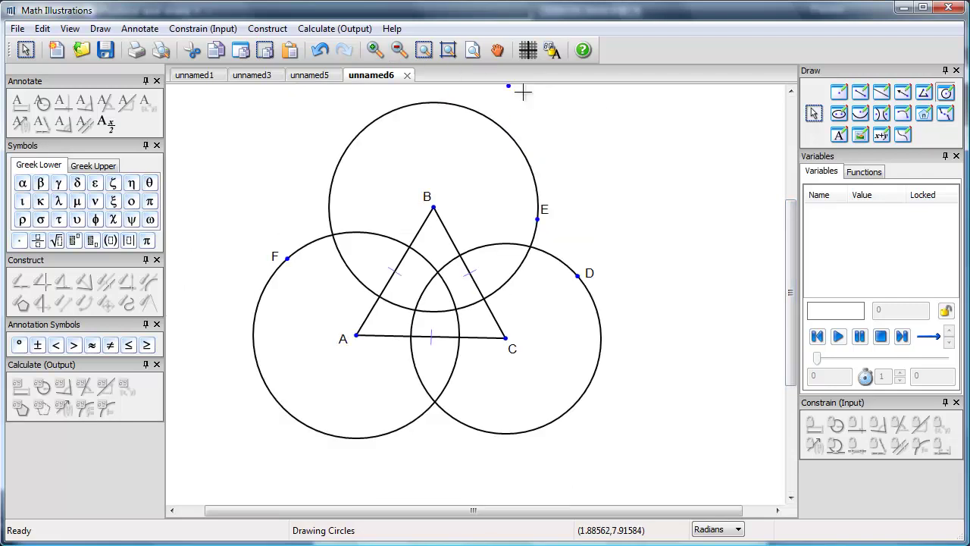
left_click(813, 113)
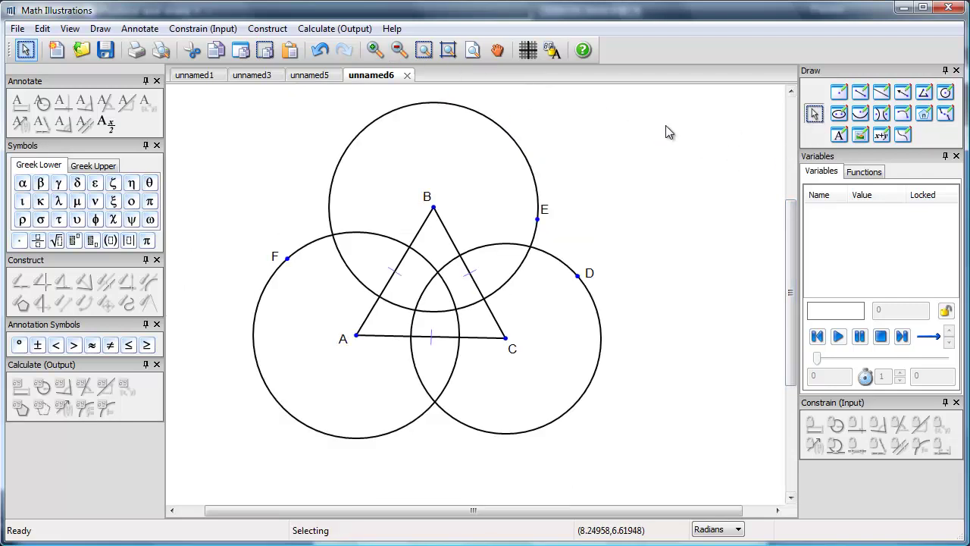
Step: Give the circles centred on B and C a shared radius variable r
left_click(526, 150)
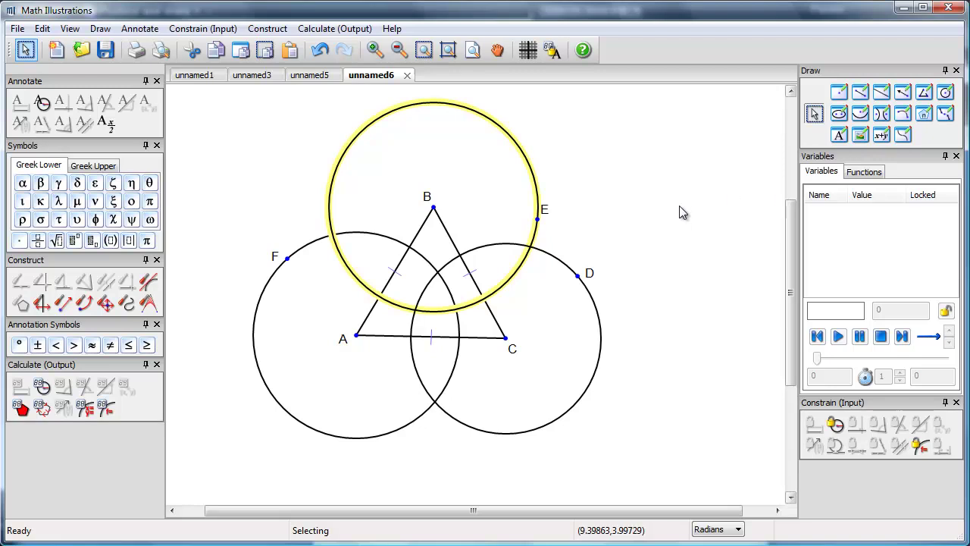
left_click(836, 425)
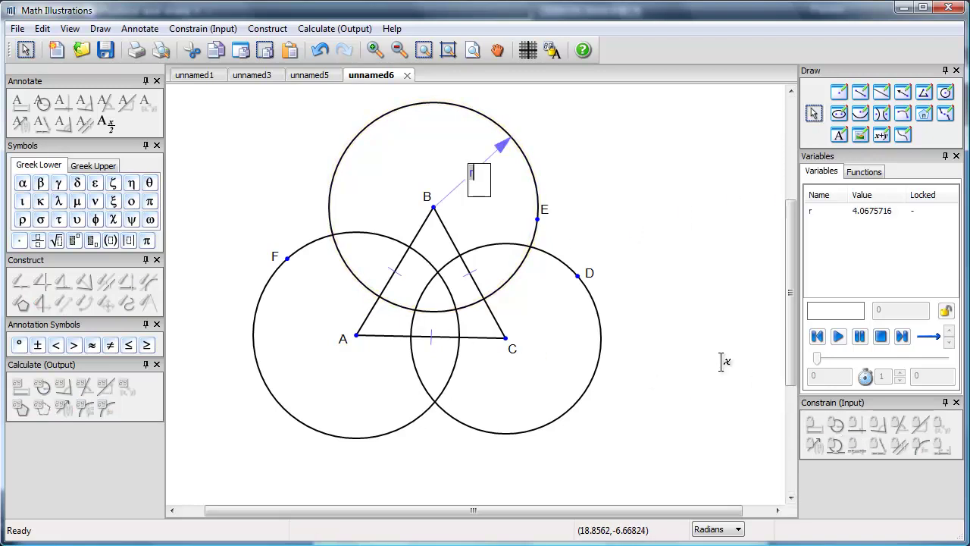
key("Escape")
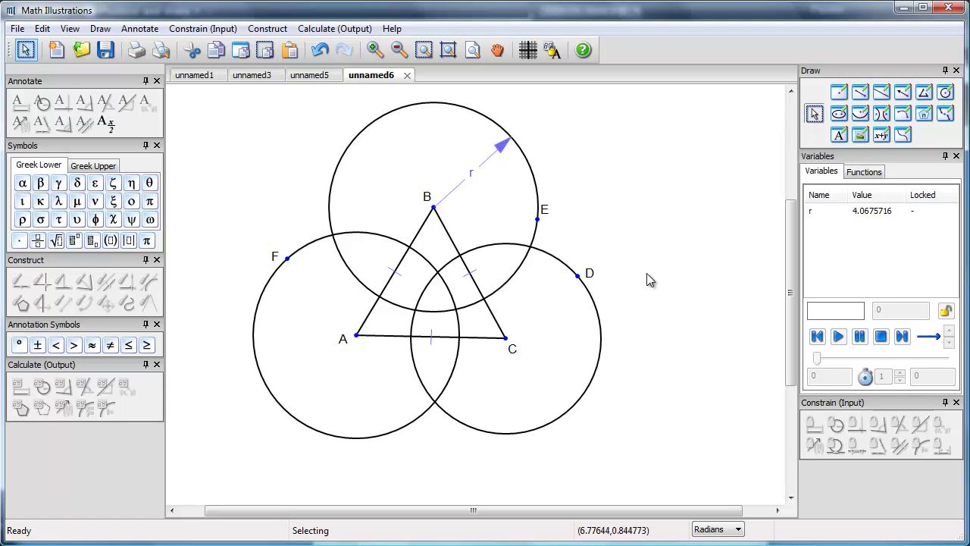
left_click(557, 265)
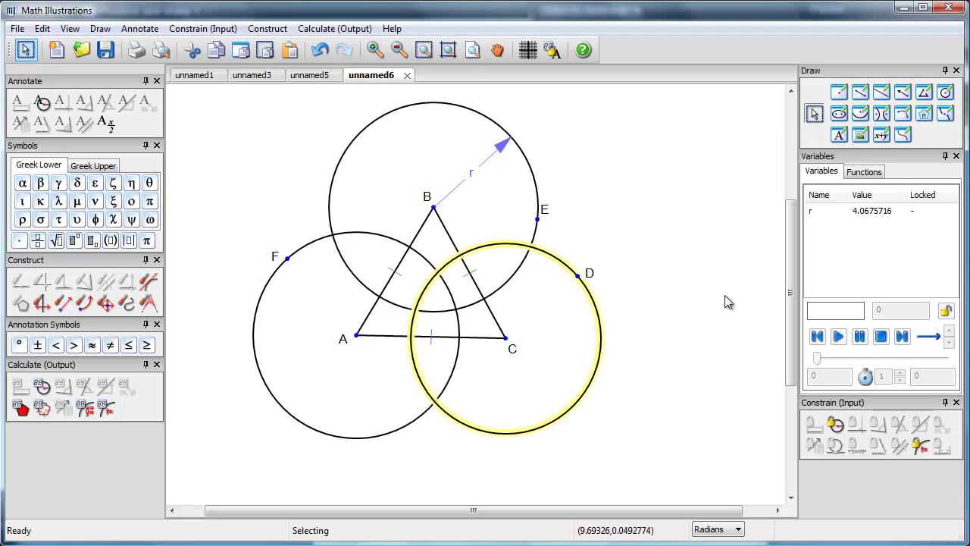
left_click(836, 424)
type("r")
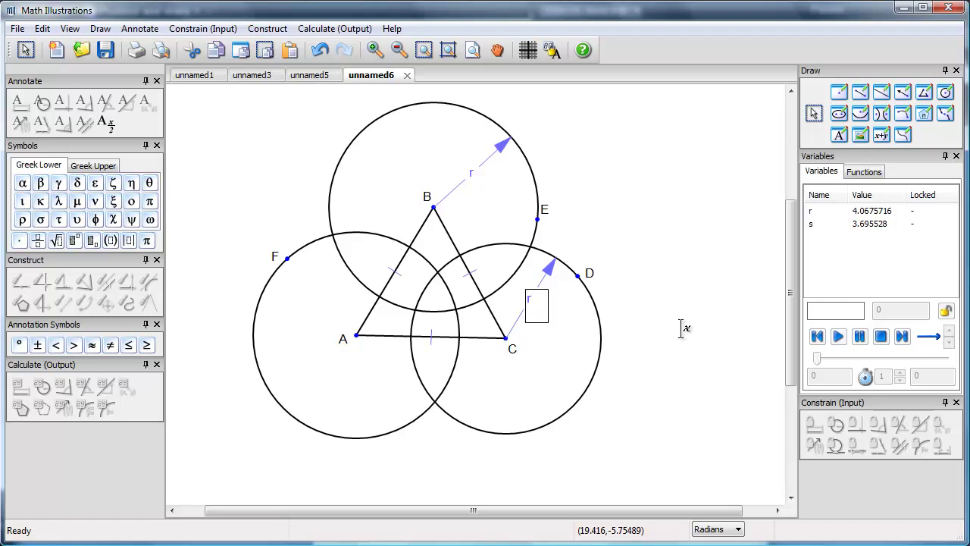
left_click(681, 329)
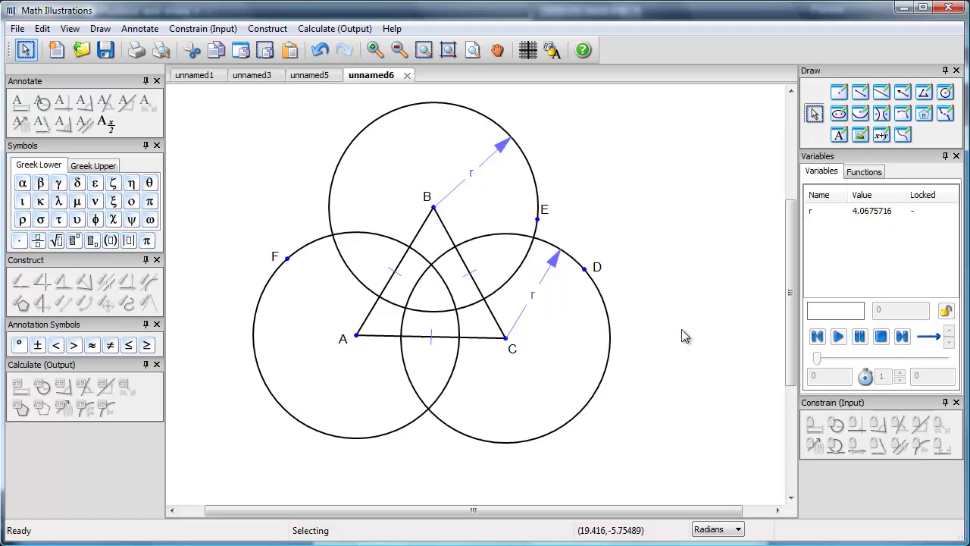
Step: Give circle A the same radius r, then drag F outward so r reaches about 5.49
left_click(302, 250)
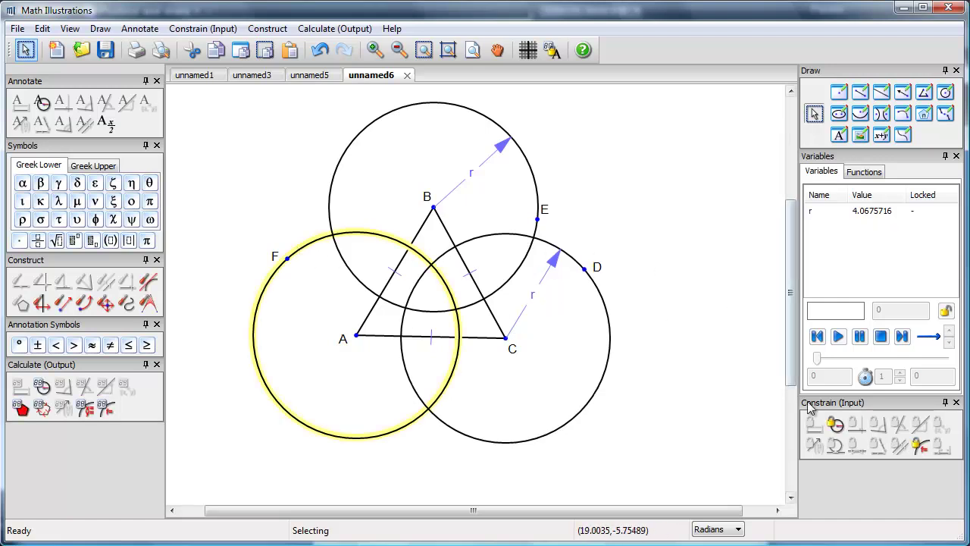
left_click(834, 424)
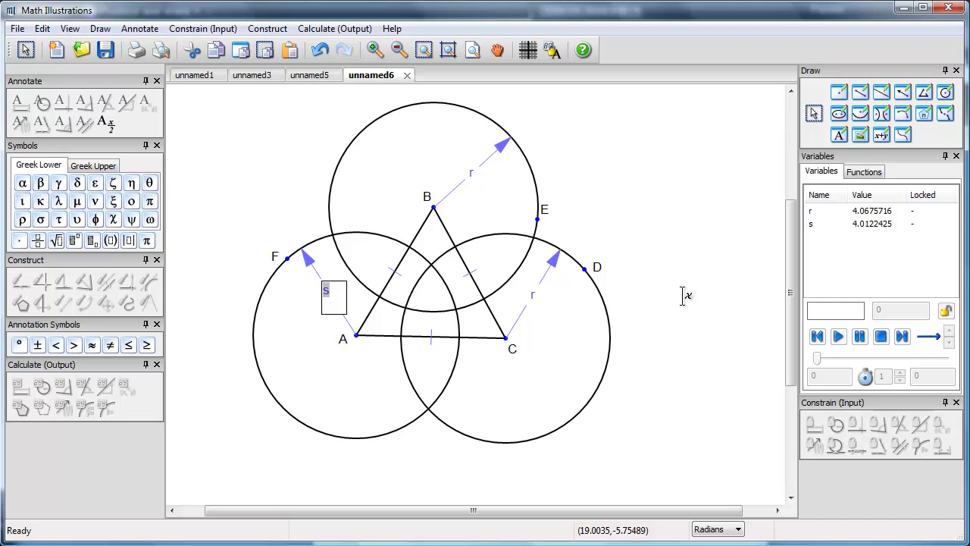
key("Return")
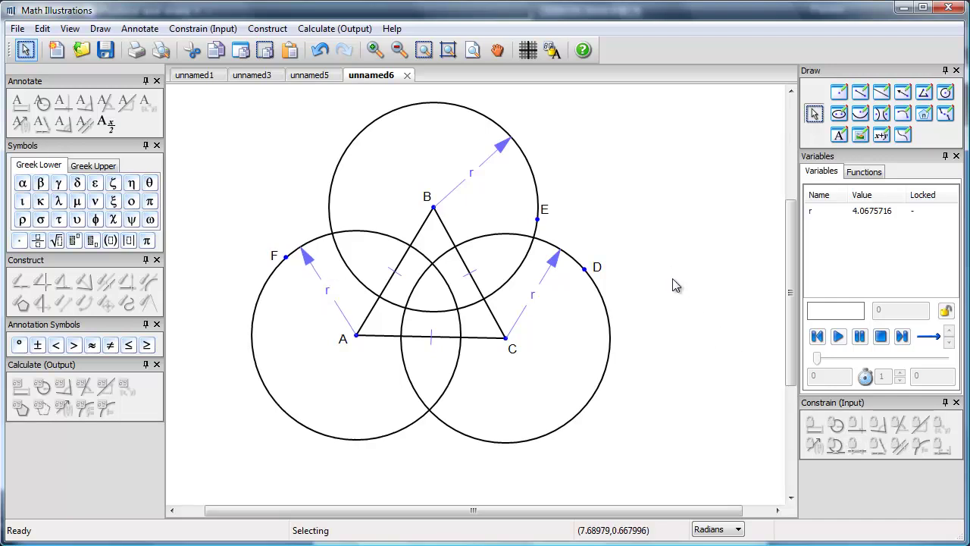
left_click(285, 258)
left_click_drag(285, 257, 253, 247)
Step: Give the top circle centred on B a solid blue fill at 60% transparency
left_click(668, 144)
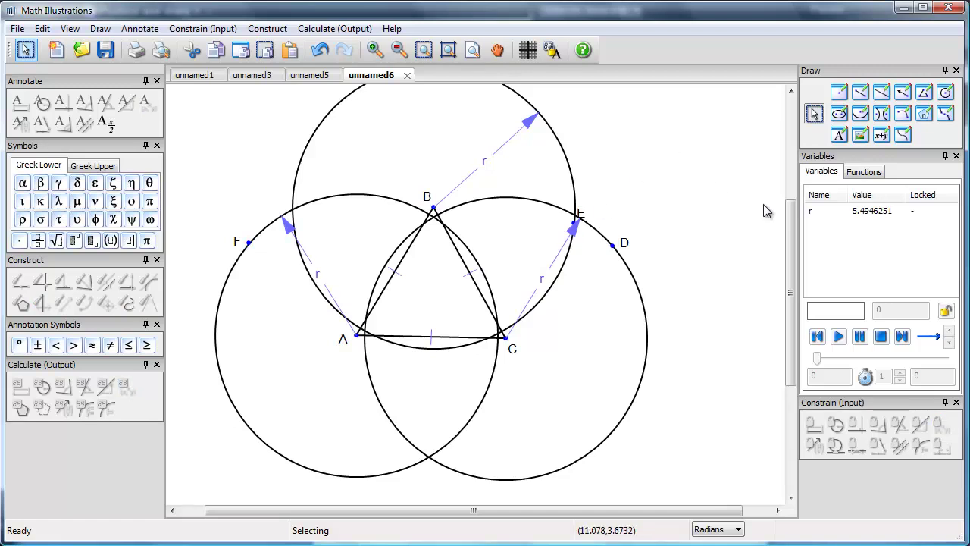
left_click(399, 49)
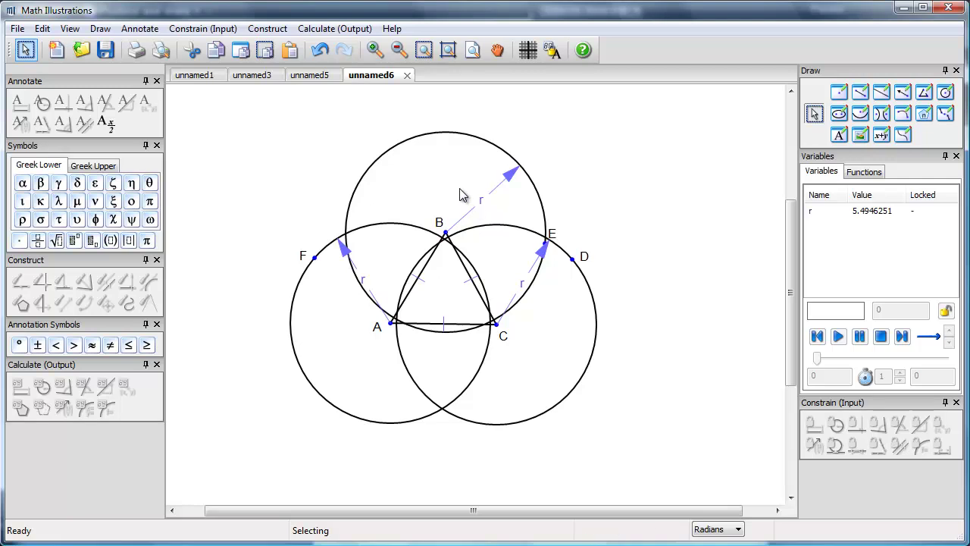
left_click(443, 134)
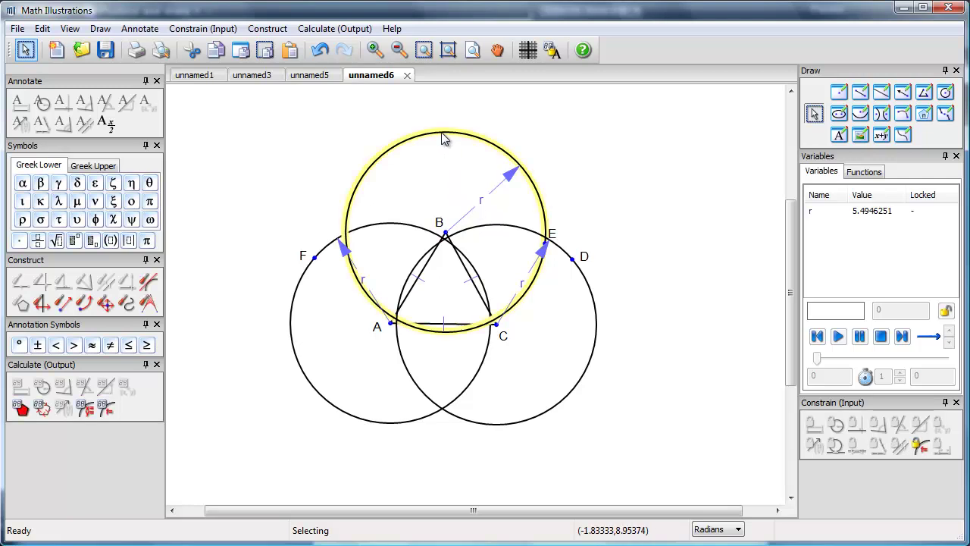
right_click(443, 134)
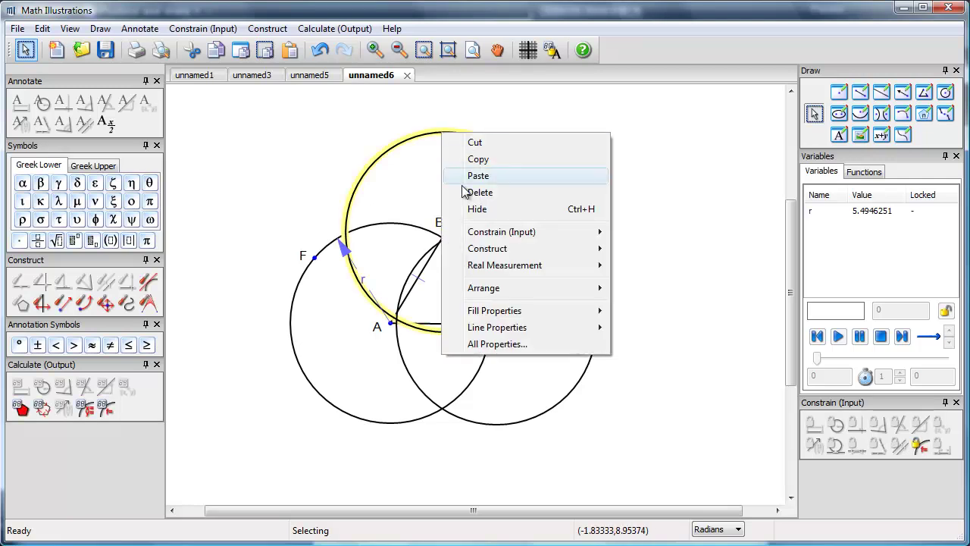
left_click(490, 345)
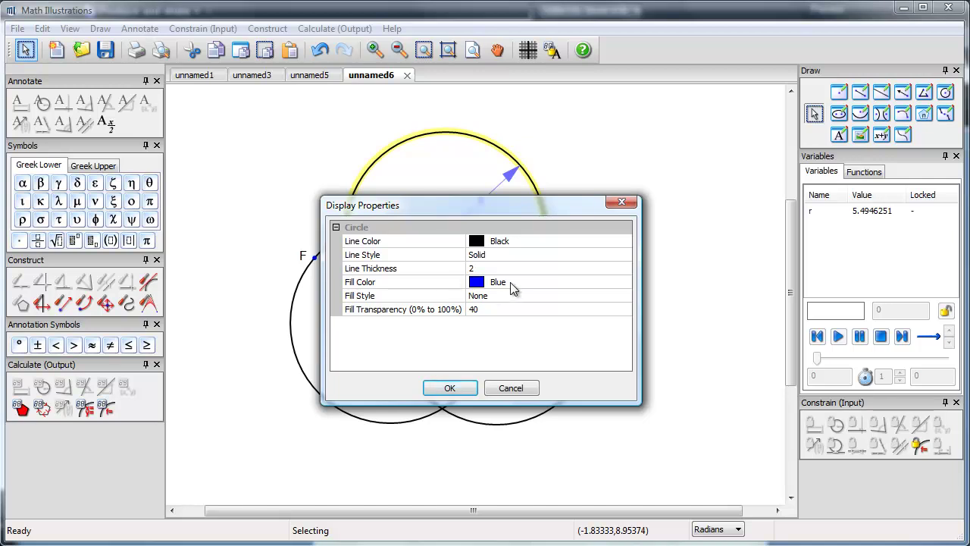
left_click(558, 299)
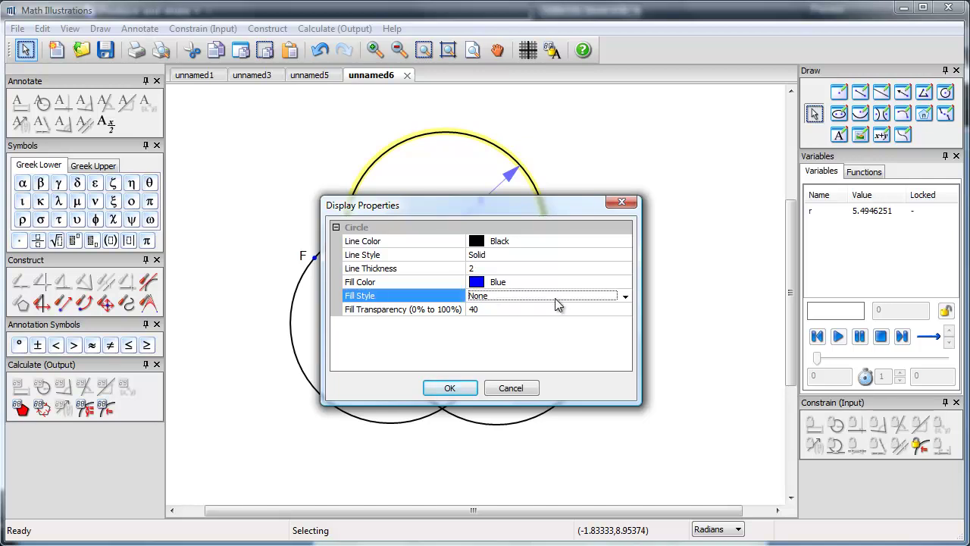
left_click(627, 297)
left_click(605, 312)
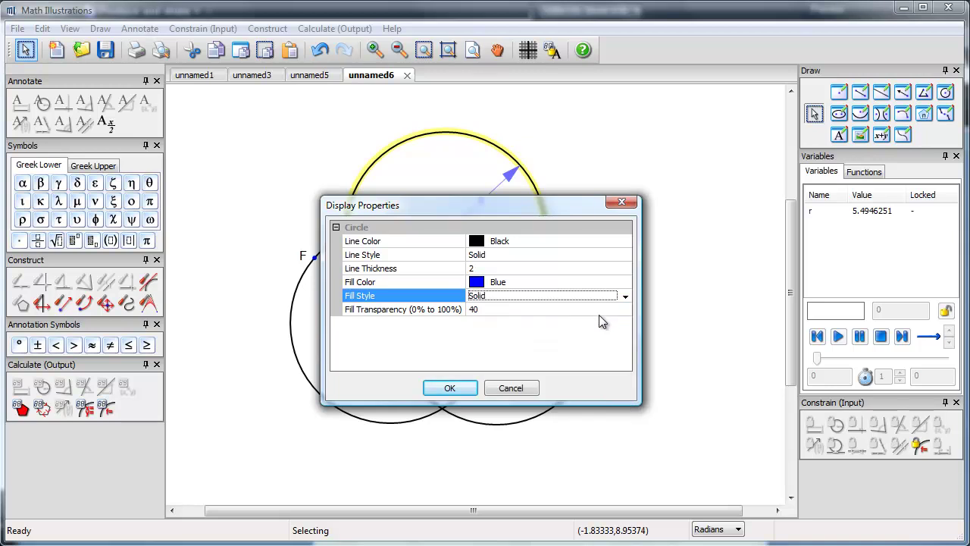
left_click(490, 310)
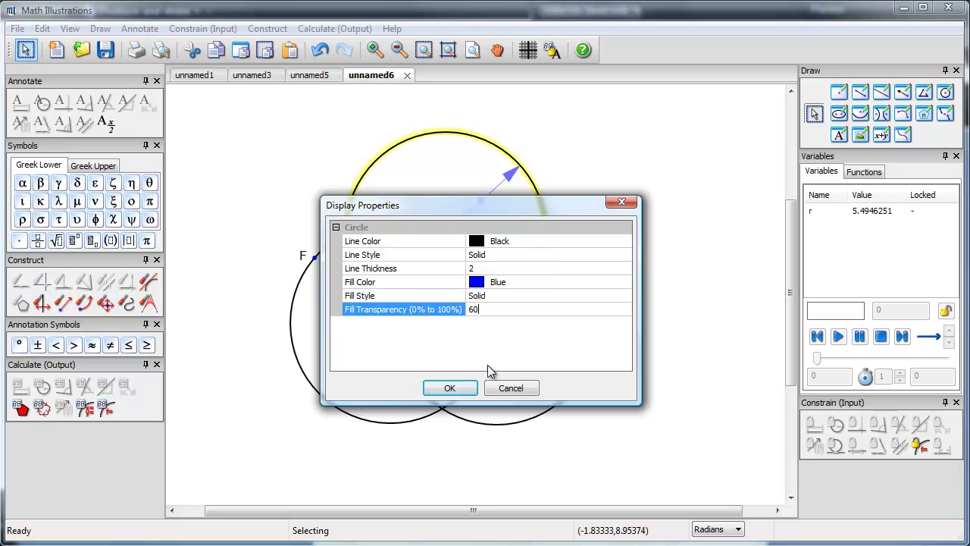
left_click(451, 388)
left_click(610, 220)
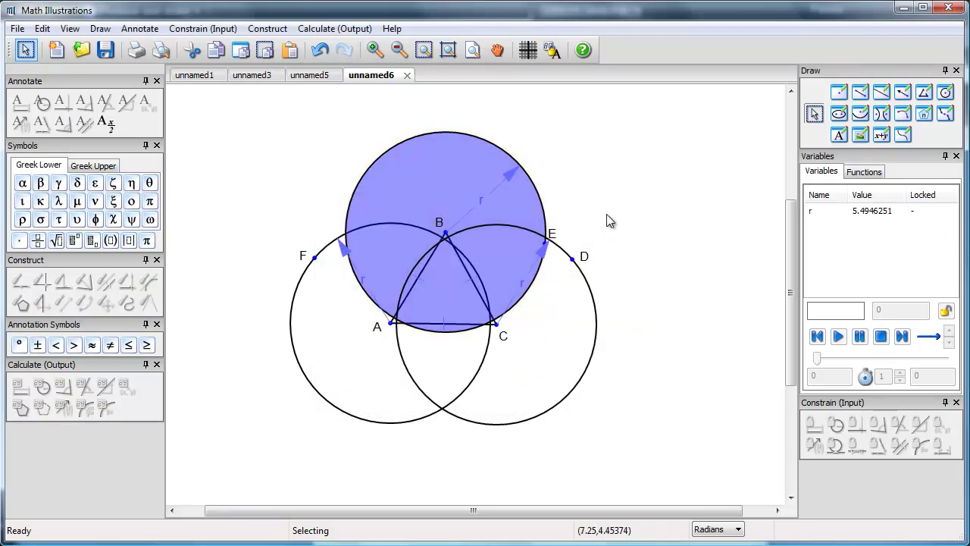
Step: Set circle C's fill to purple, Solid style, 60% transparency in All Properties
left_click(590, 289)
right_click(590, 289)
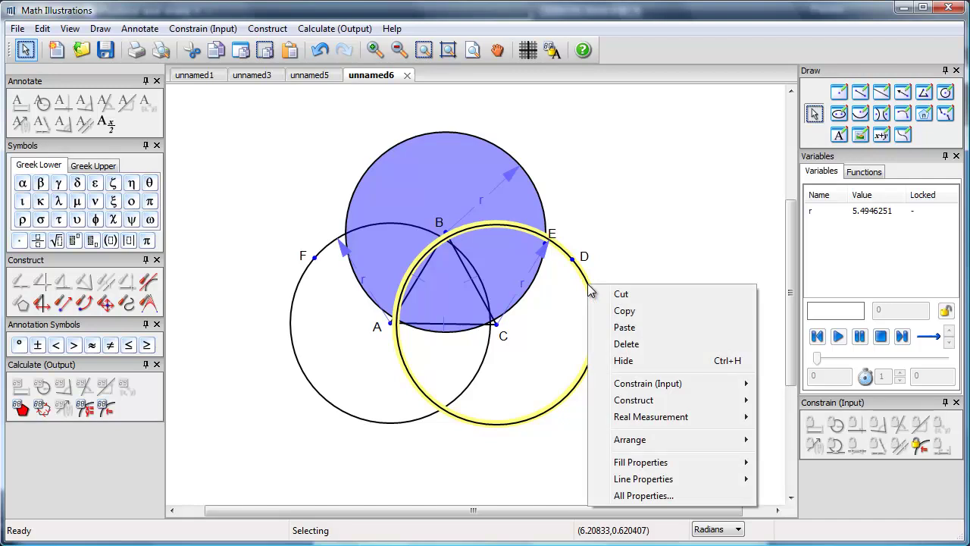
left_click(628, 496)
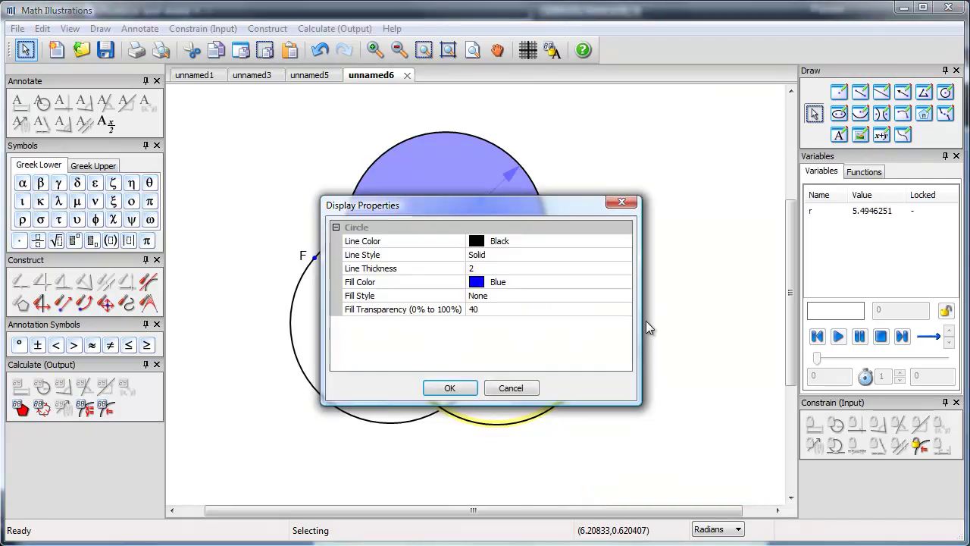
left_click(571, 282)
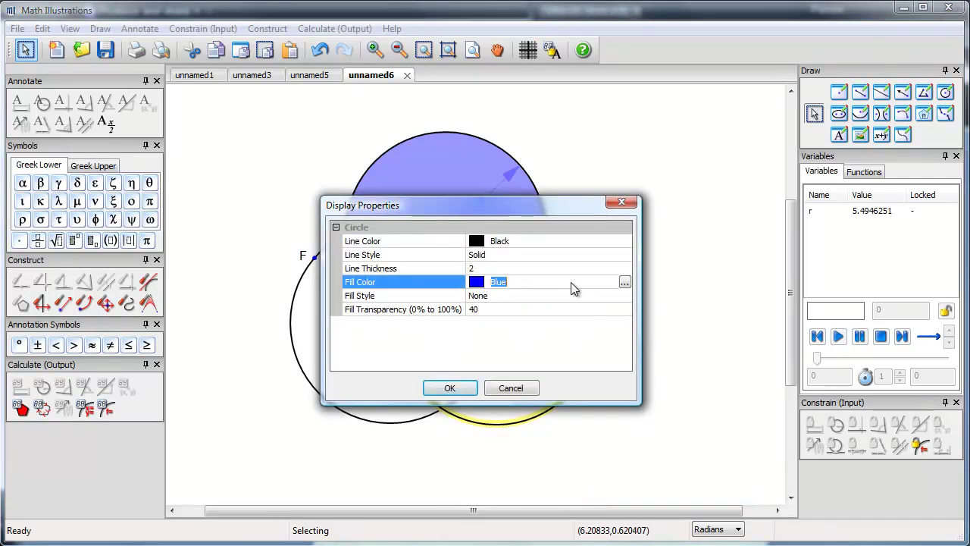
left_click(623, 283)
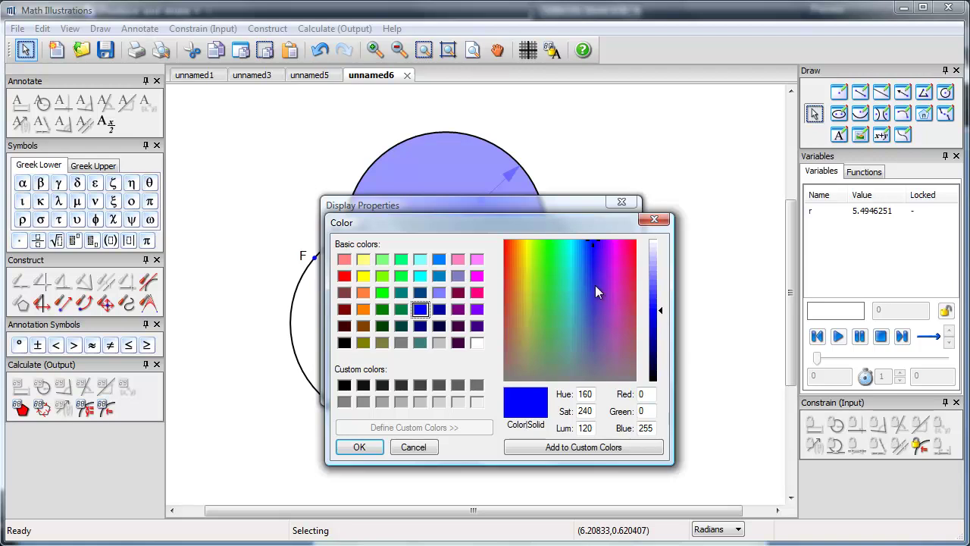
left_click(458, 311)
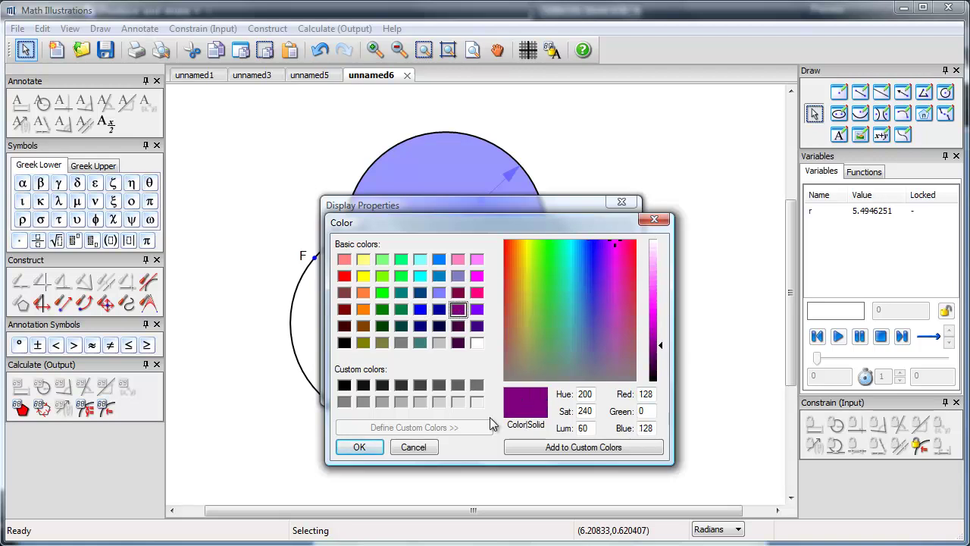
left_click(359, 448)
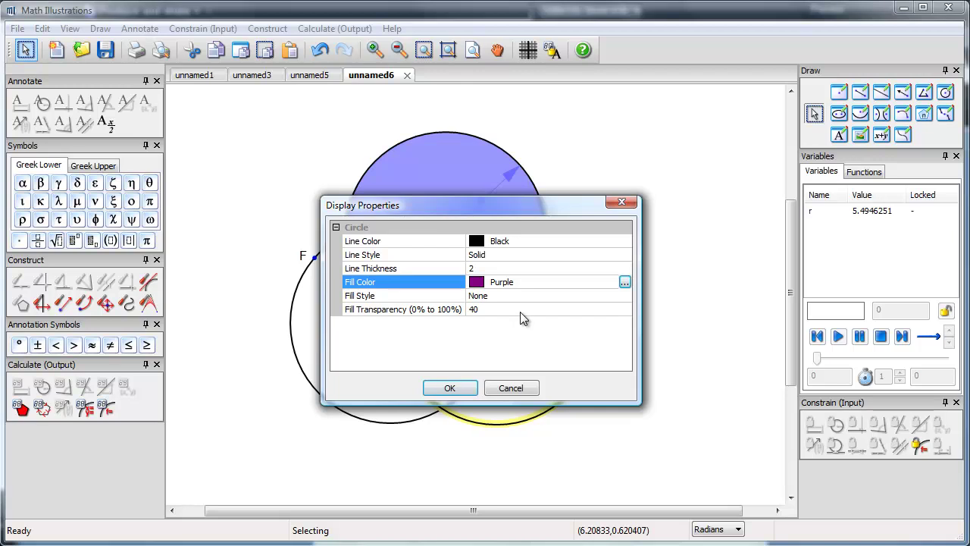
left_click(571, 301)
left_click(625, 298)
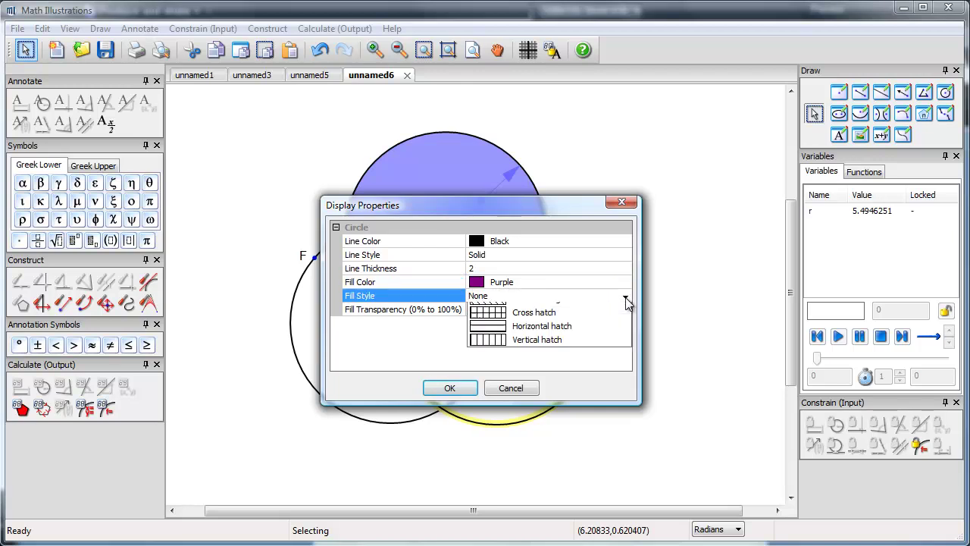
left_click(577, 315)
left_click(507, 310)
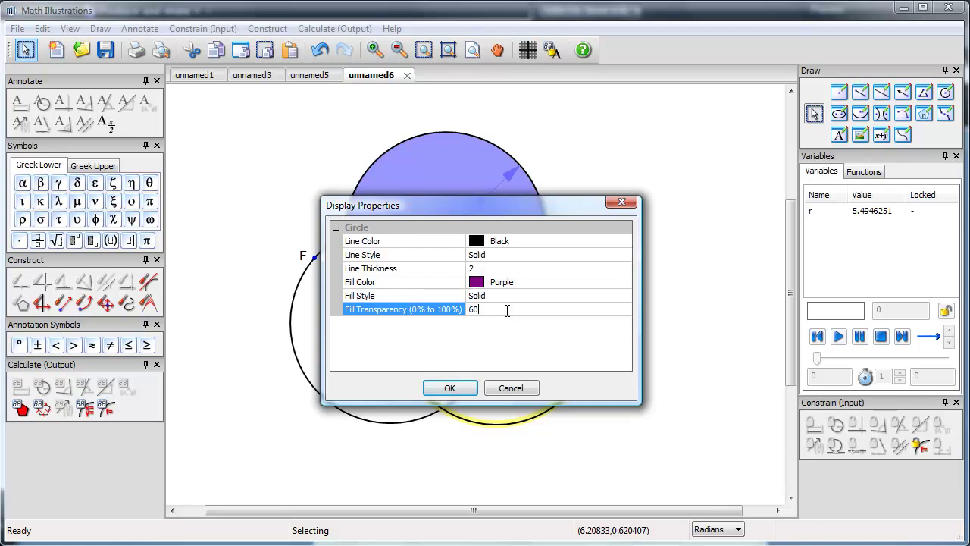
left_click(450, 388)
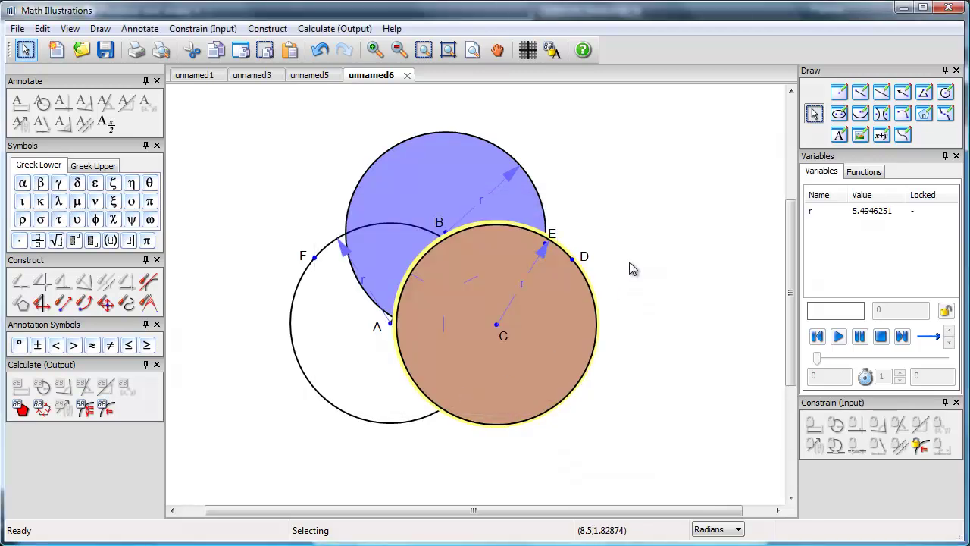
Step: Set the left circle centred on A to an orange fill colour (255,128,64)
left_click(632, 268)
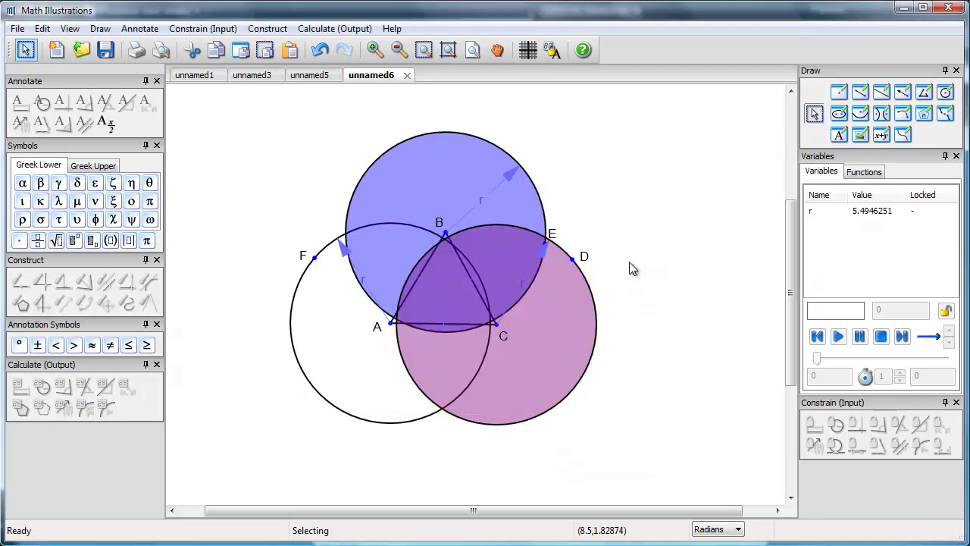
left_click(303, 281)
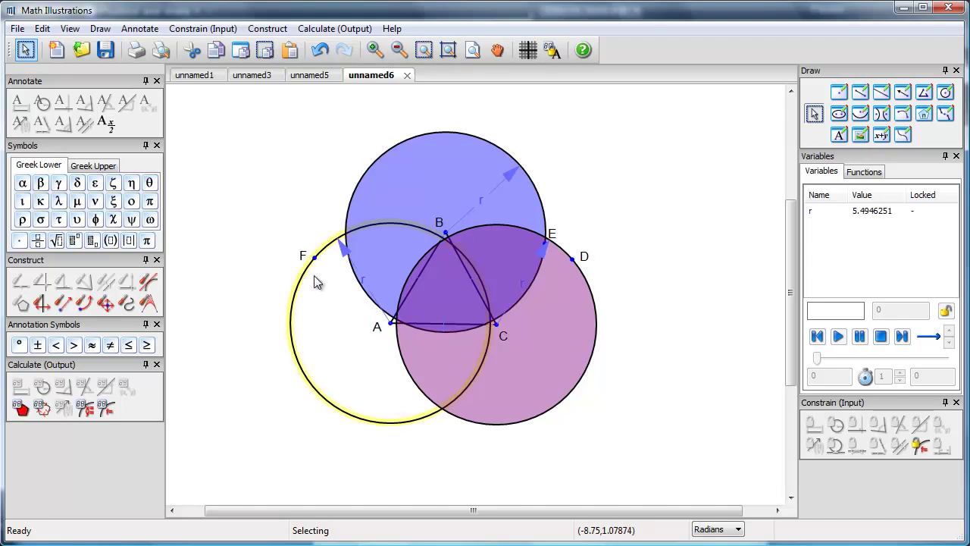
right_click(303, 280)
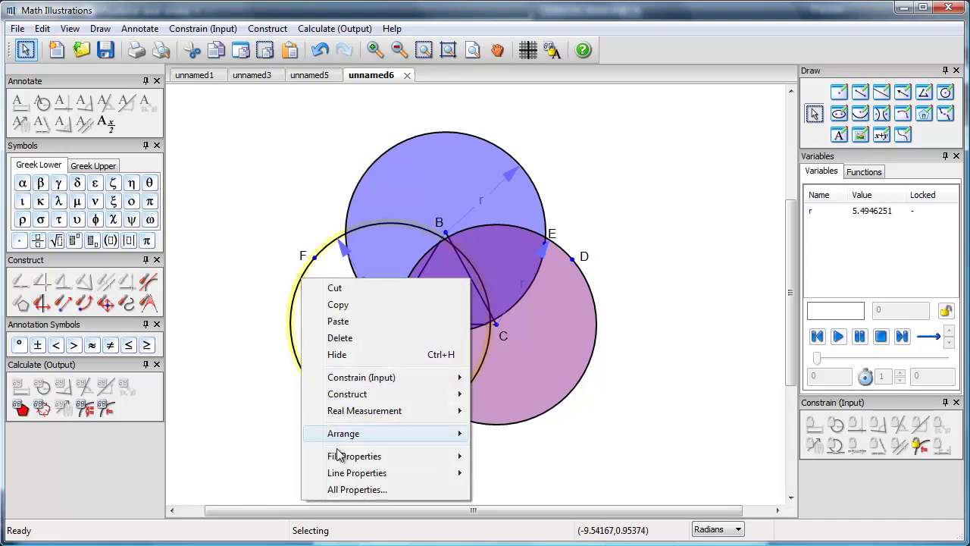
left_click(340, 490)
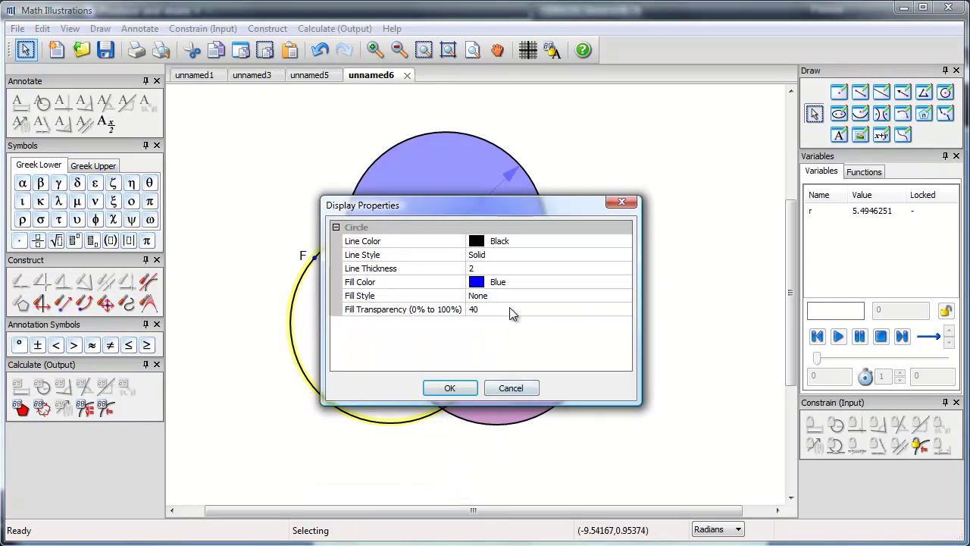
left_click(520, 282)
left_click(622, 282)
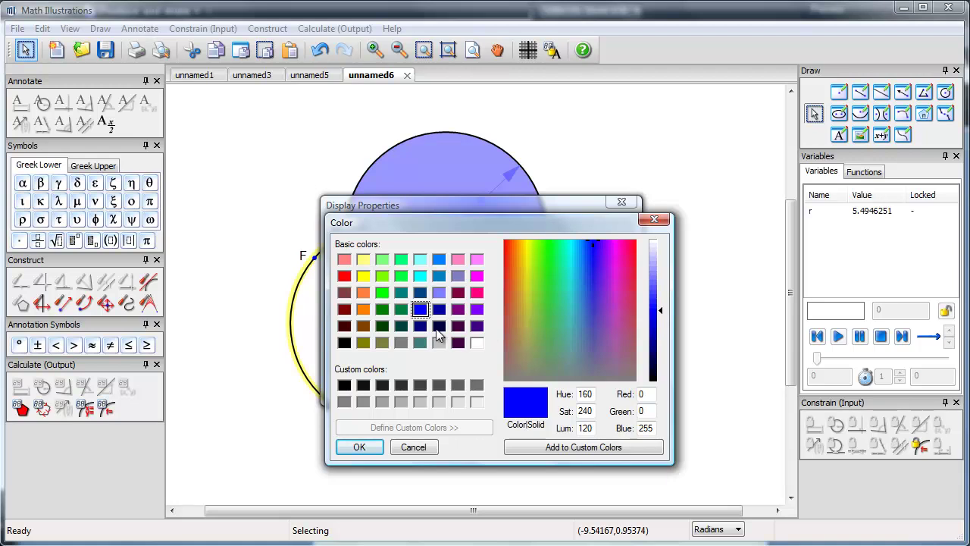
left_click(362, 294)
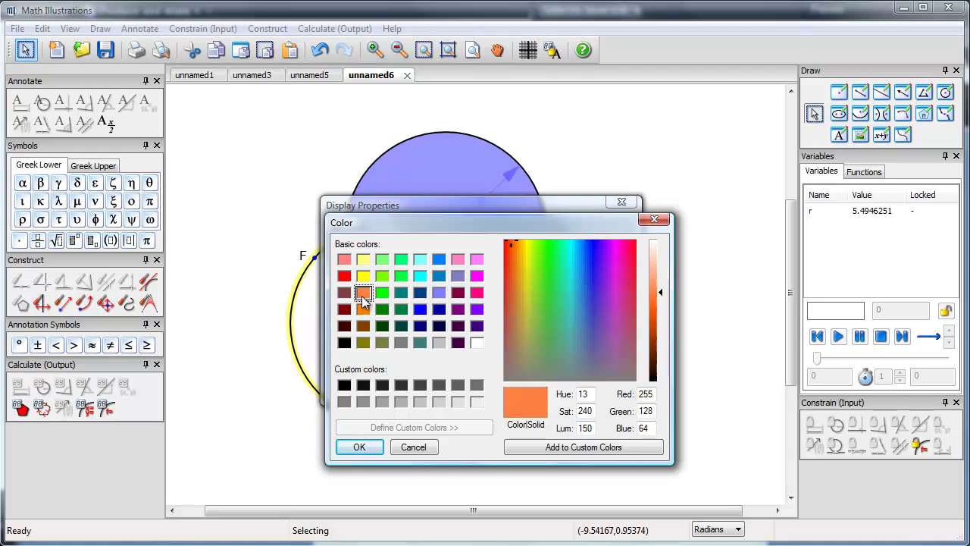
left_click(360, 448)
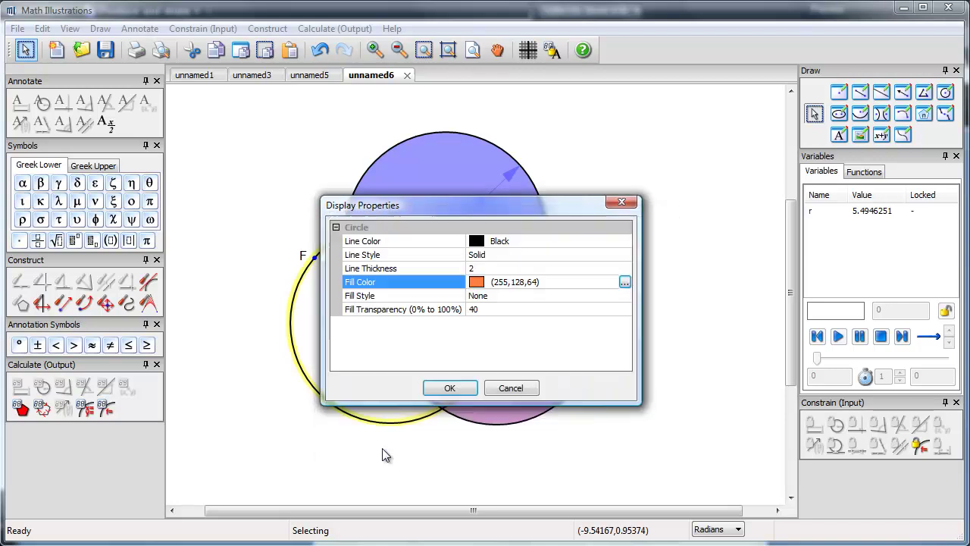
Step: Make the left circle's orange fill Solid at 60% transparency and apply it
left_click(522, 295)
left_click(626, 297)
left_click(590, 311)
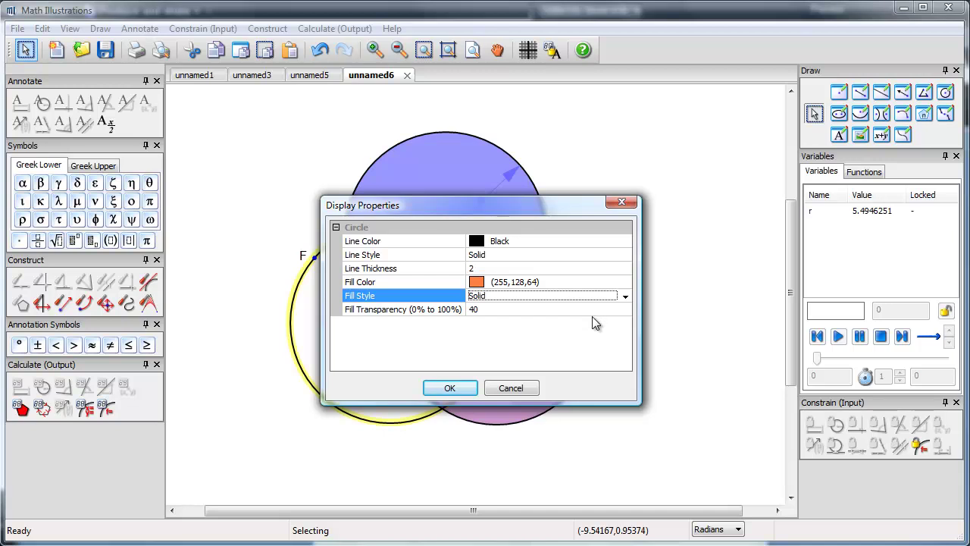
left_click(471, 310)
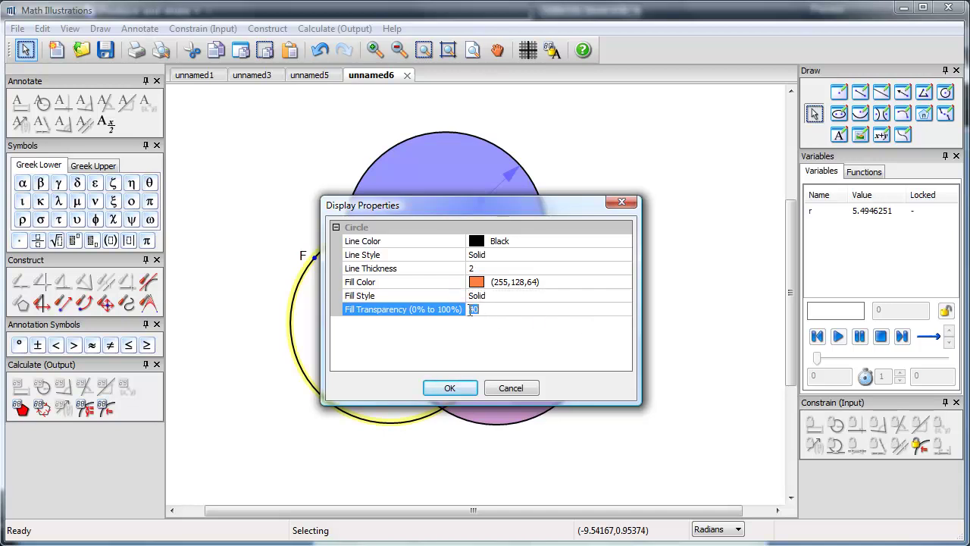
left_click(455, 388)
left_click(629, 220)
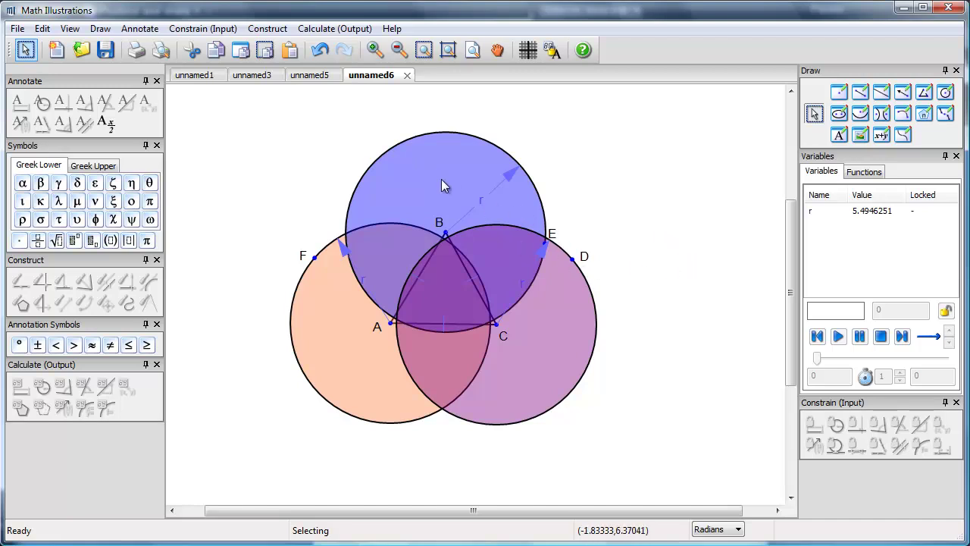
Step: Recolour circle C's fill to red through Fill Properties > Fill Color
left_click(558, 323)
right_click(558, 324)
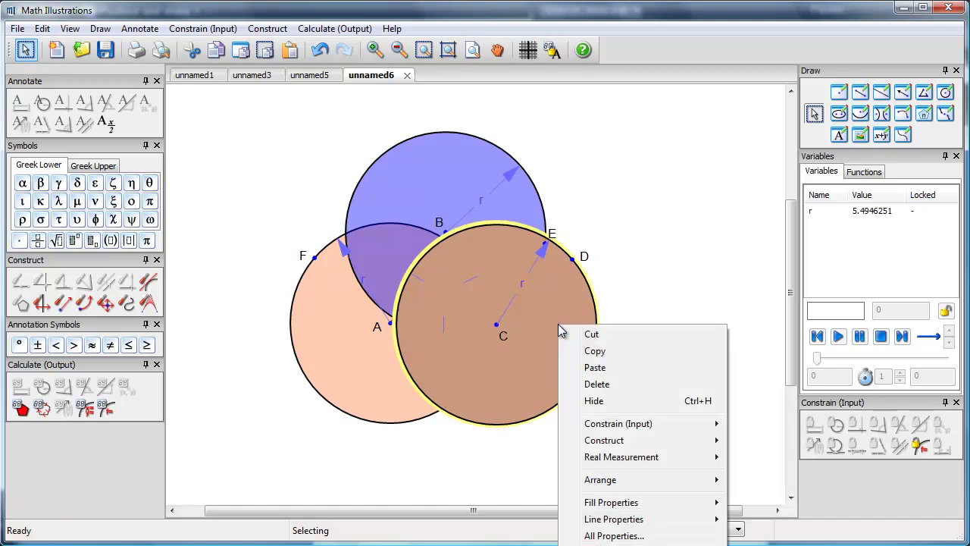
mouse_move(618, 503)
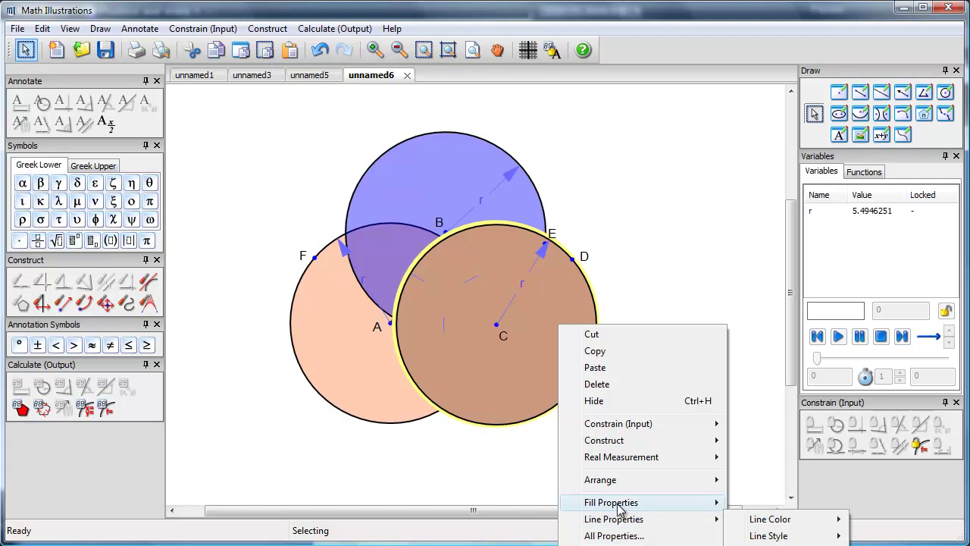
mouse_move(769, 504)
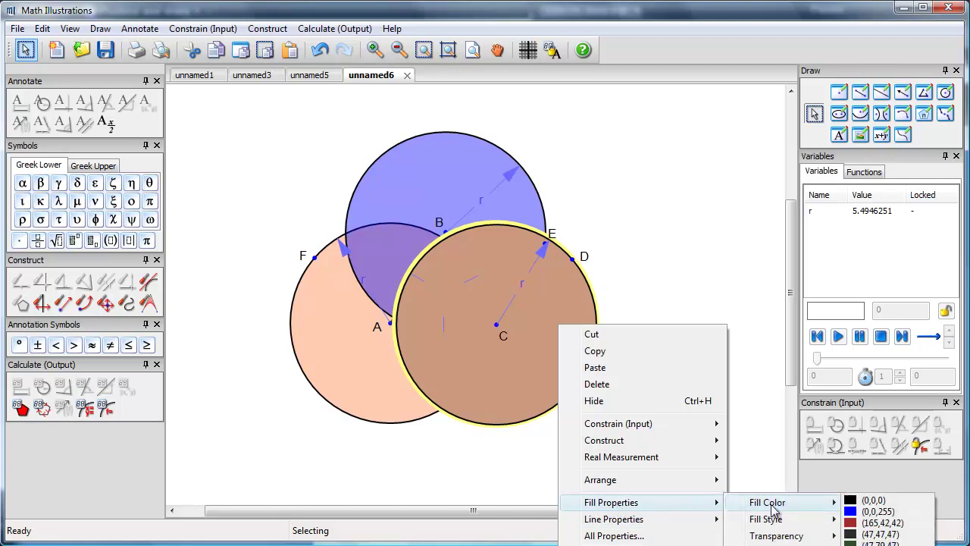
left_click(872, 543)
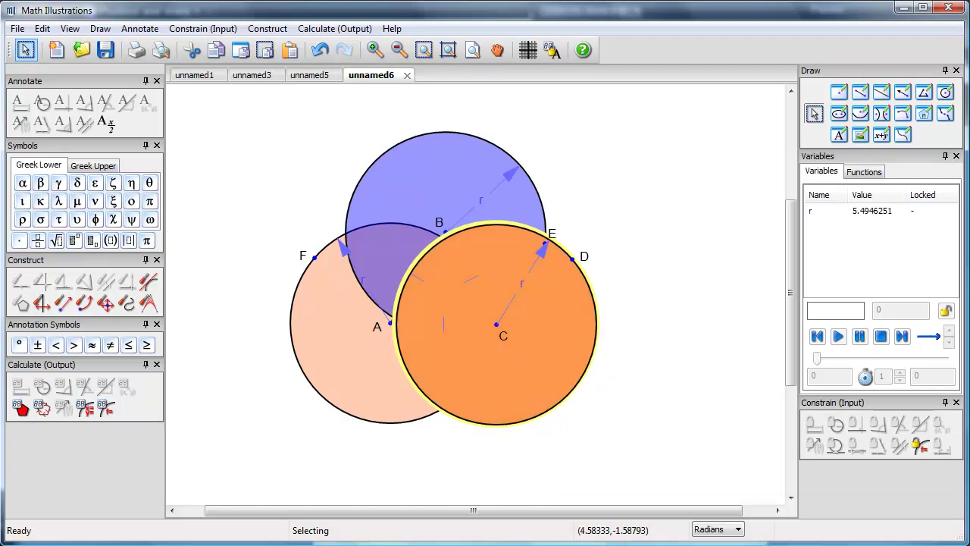
left_click(675, 322)
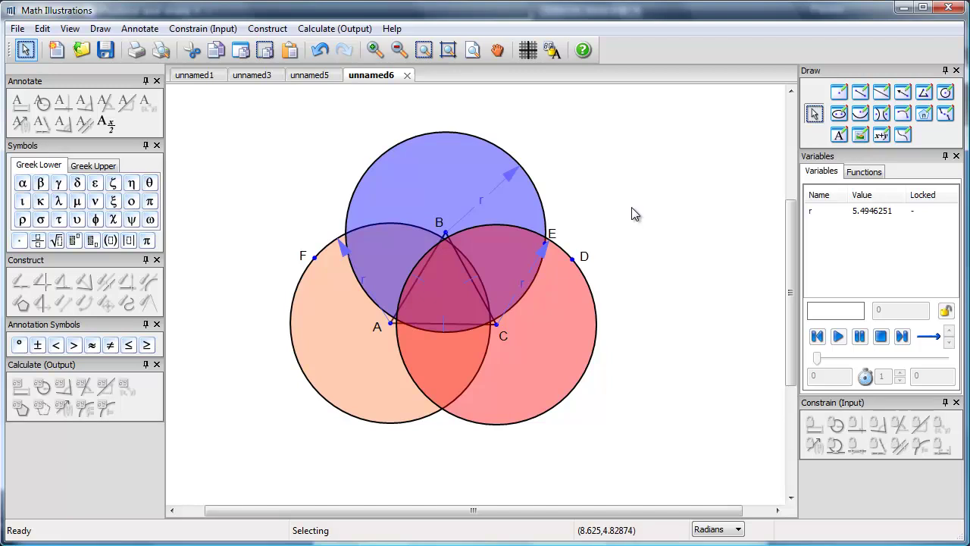
Step: Delete vertices B, C, A and the radius marker r, removing the triangle
left_click(446, 234)
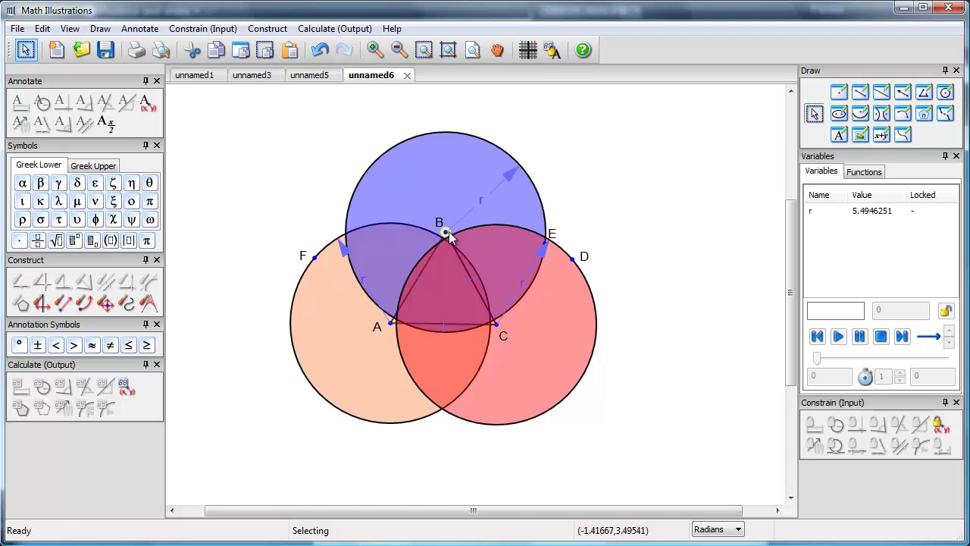
left_click(484, 200)
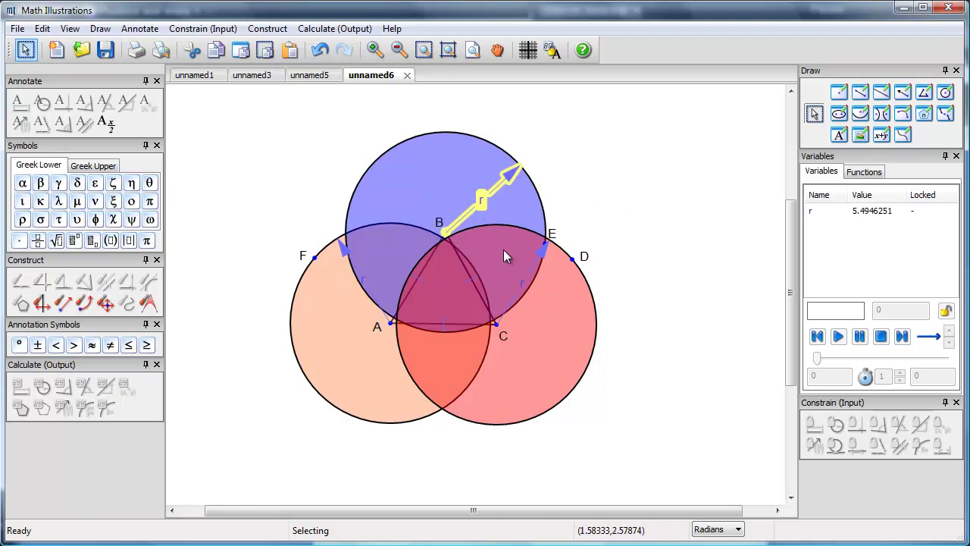
left_click(499, 327)
left_click(390, 324)
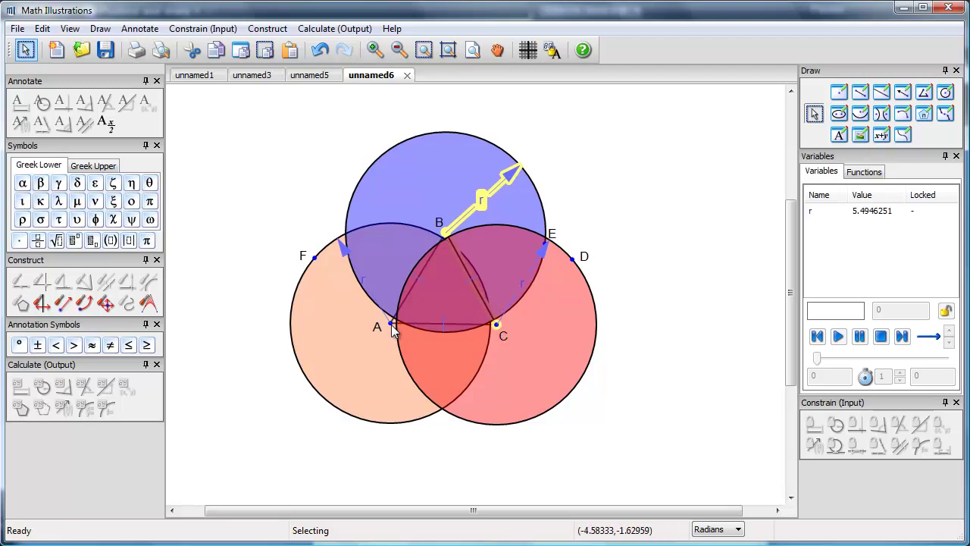
right_click(435, 328)
left_click(475, 383)
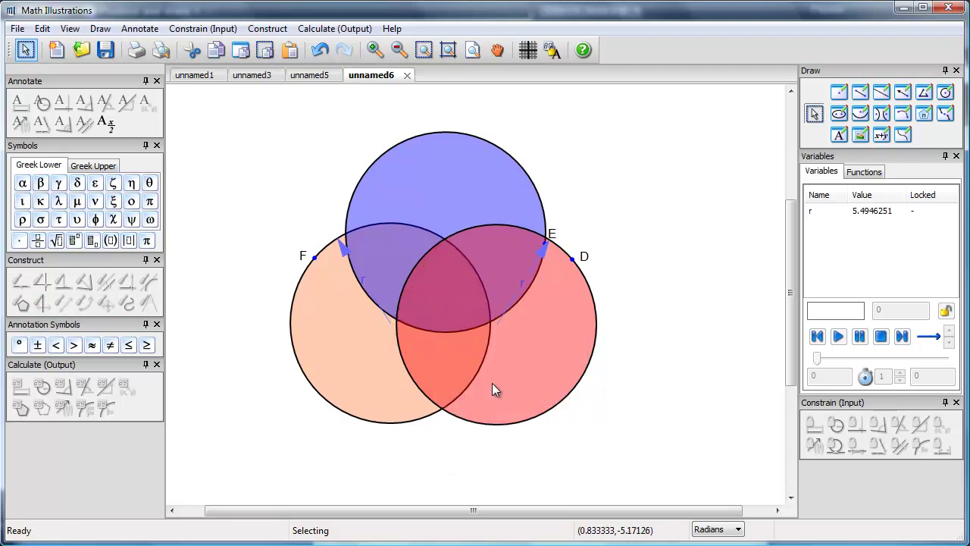
Step: Hide points F and E along with their two radius arrows
left_click(316, 258)
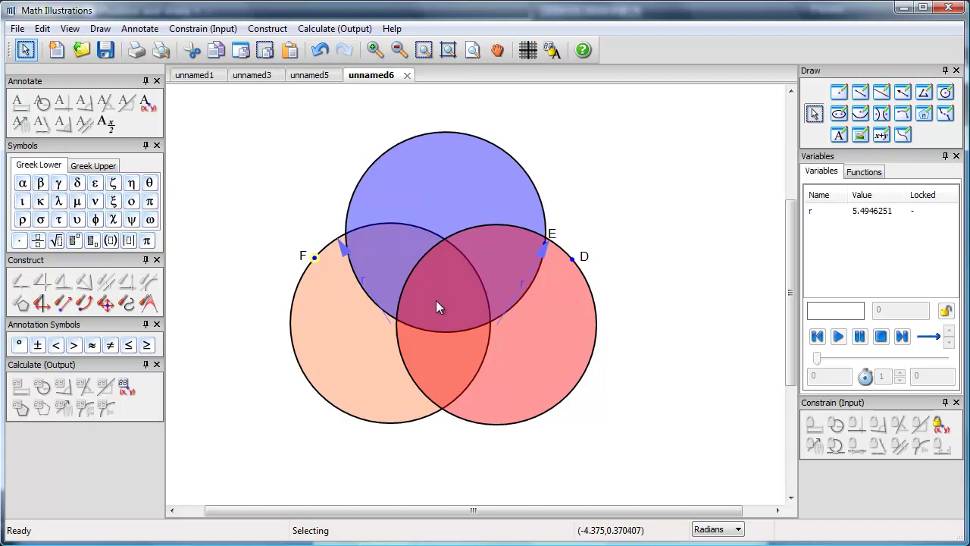
left_click(543, 243)
left_click(520, 285)
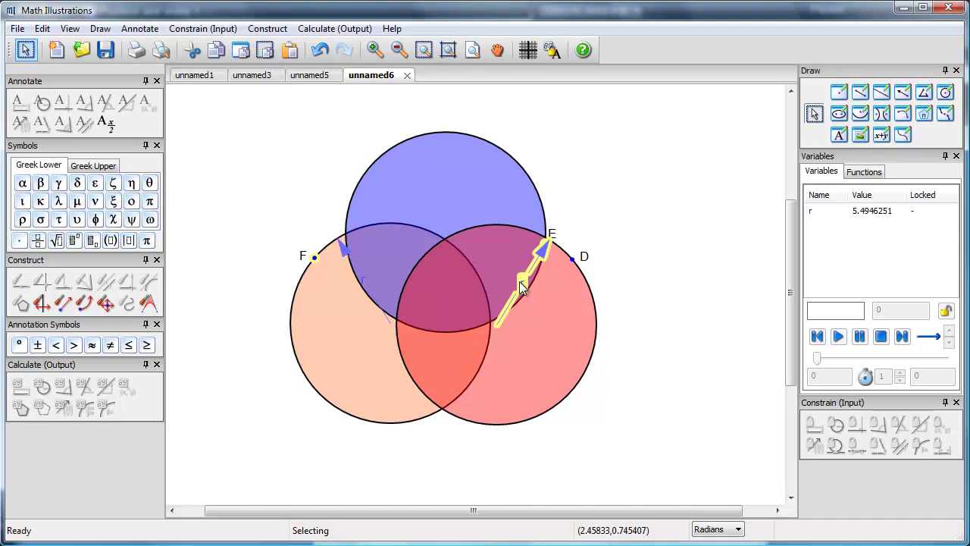
left_click(342, 250)
right_click(343, 248)
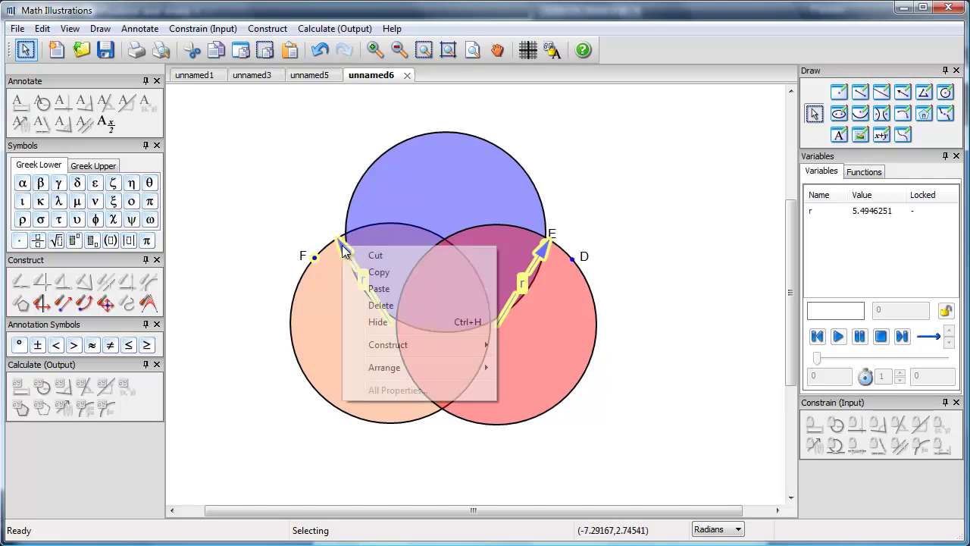
left_click(376, 322)
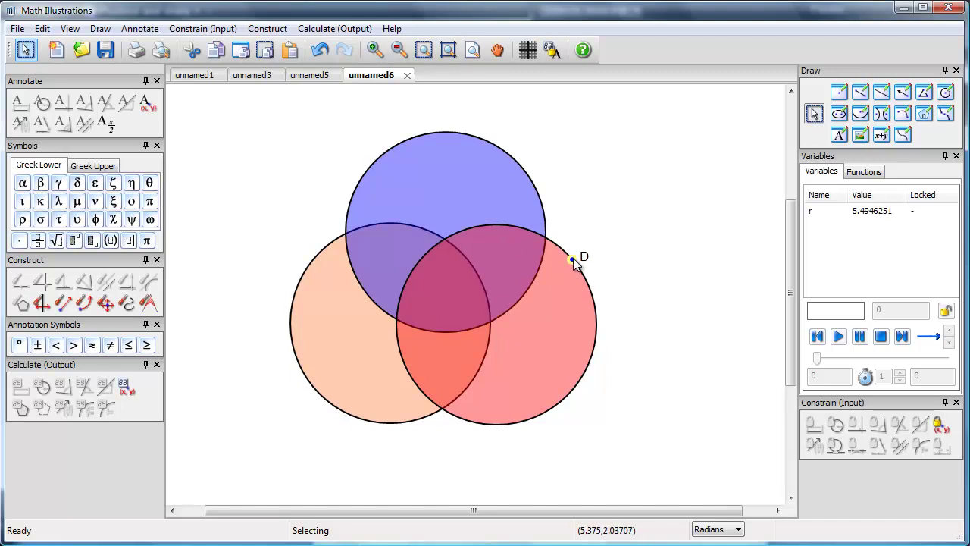
Step: Drag D outward so r grows to 5.8158384, then hide point D
mouse_move(573, 257)
left_mouse_down()
mouse_move(602, 248)
mouse_move(560, 269)
mouse_move(580, 257)
left_mouse_up()
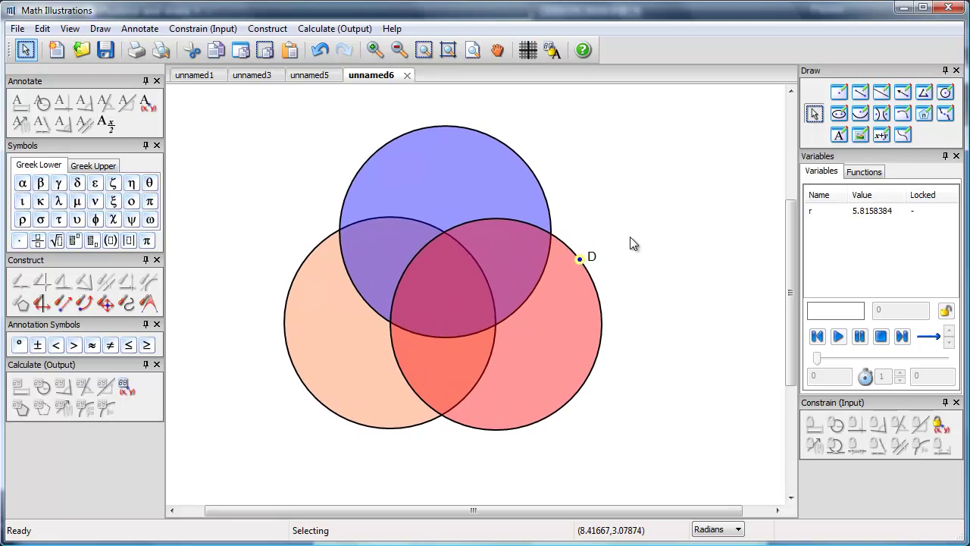
right_click(579, 260)
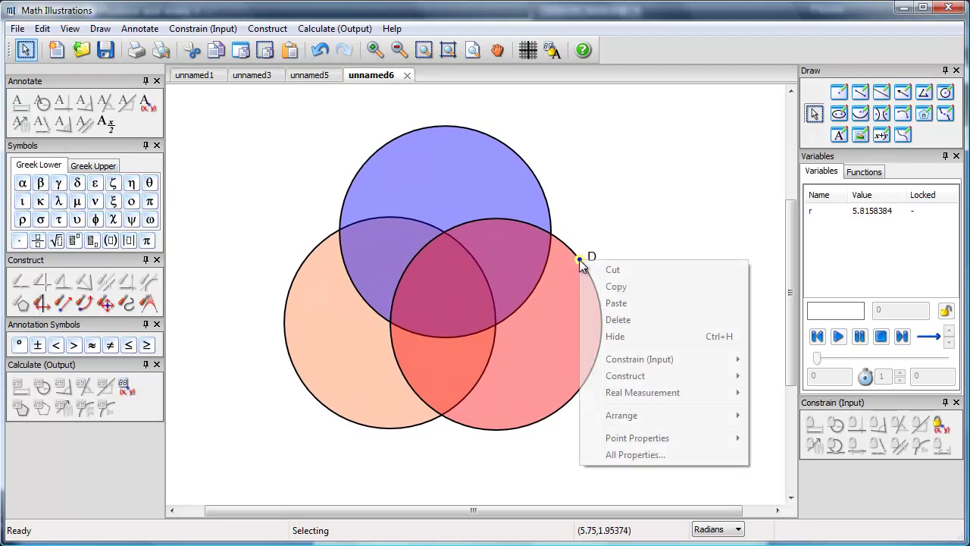
left_click(611, 339)
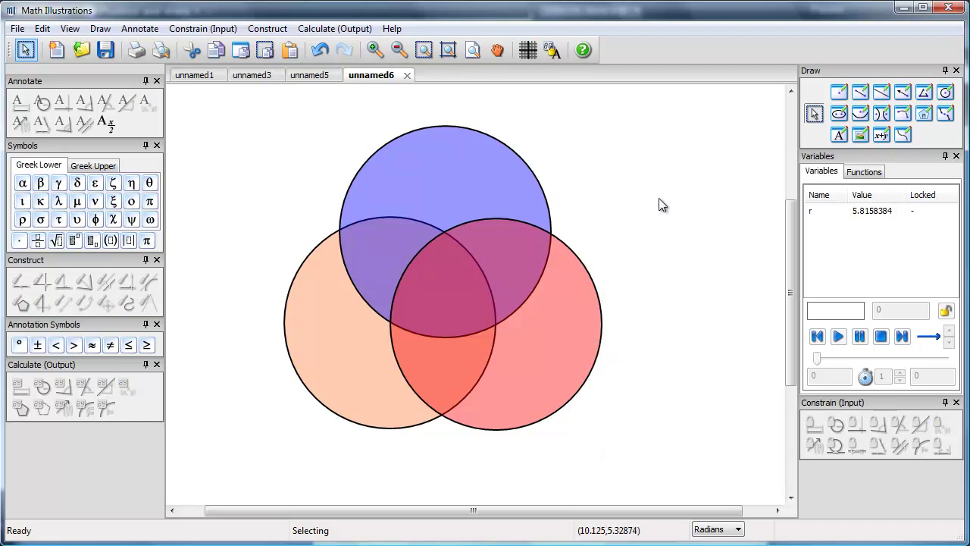